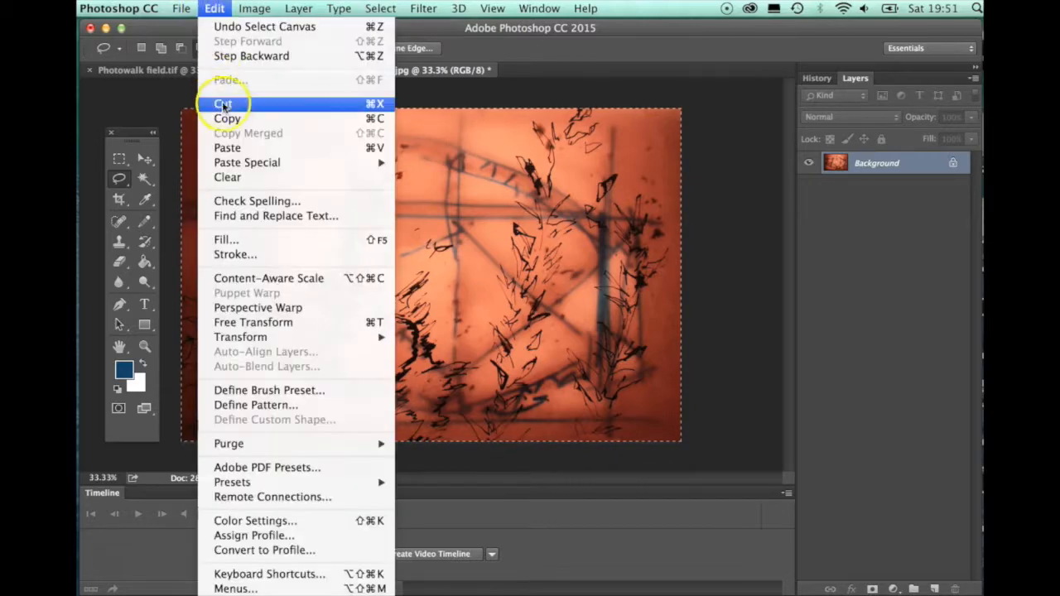
- Paste the copied tracing and ink lightbox image into Photowalk field.tif as a new layer
click(217, 70)
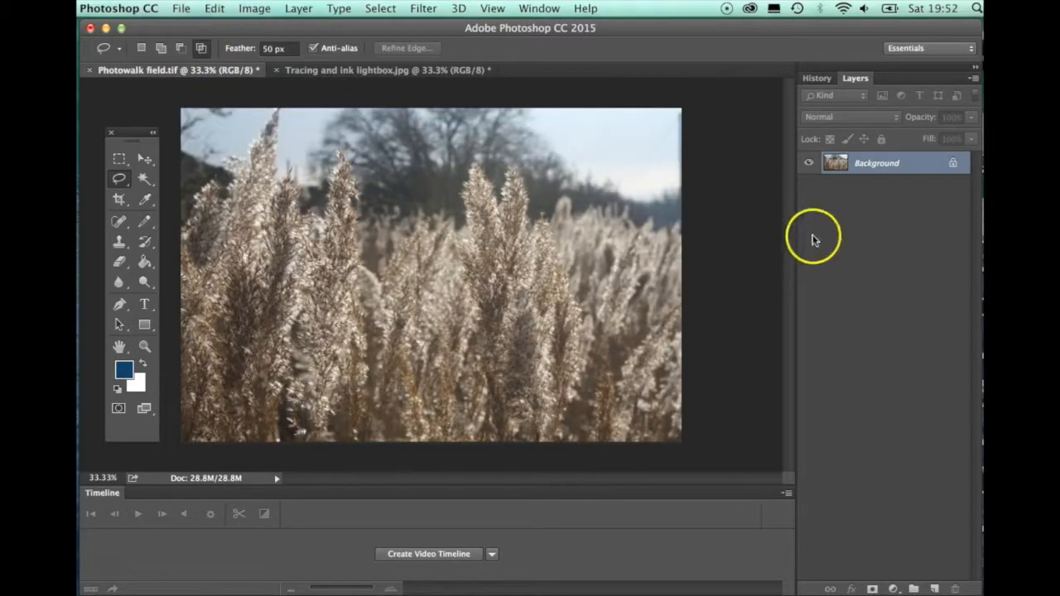
click(214, 8)
click(229, 148)
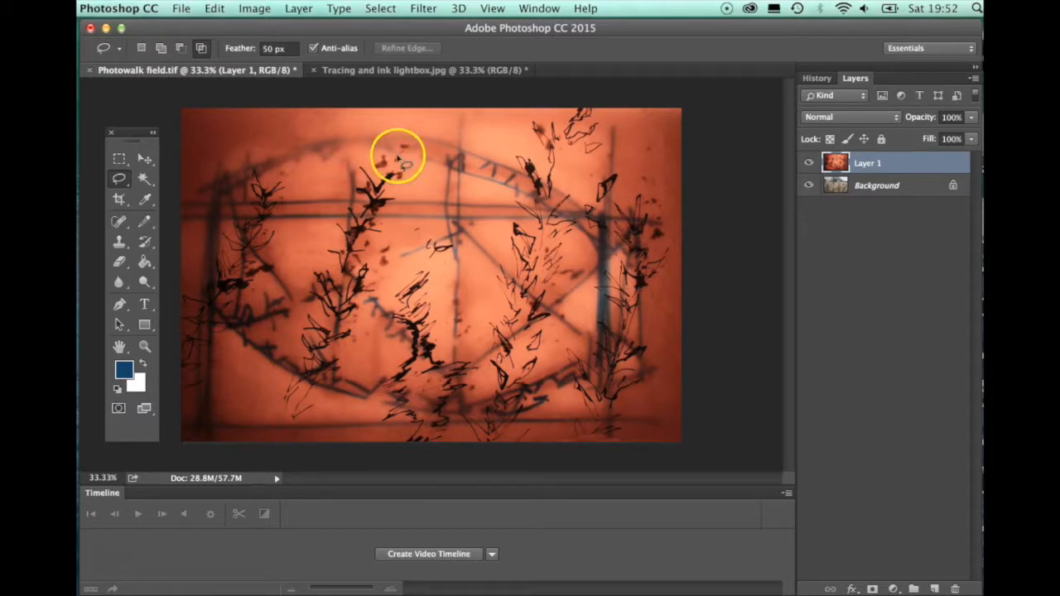
- Lower the opacity of Layer 1 to about 62% so the field photo shows through
click(971, 119)
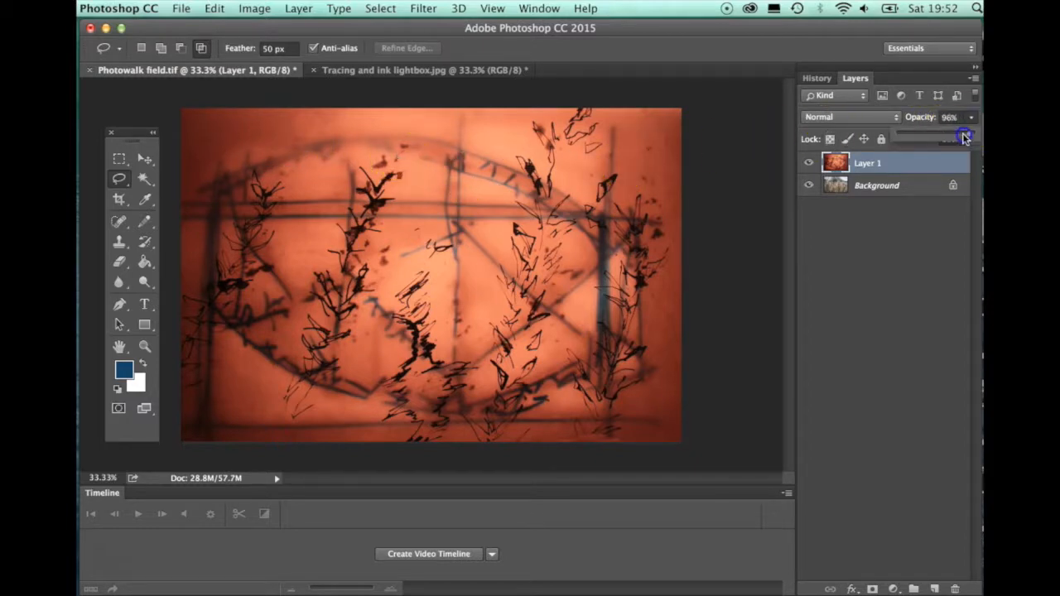
drag(972, 137, 952, 139)
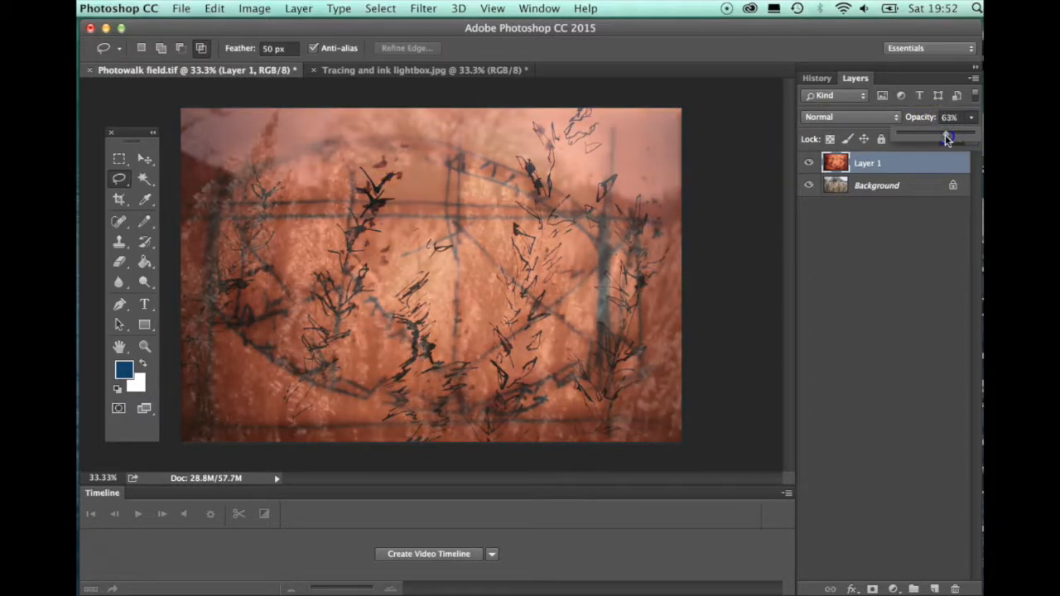
- Lasso the tall reed at the left of the image with a 50 px feather and clear it from Layer 1
click(121, 182)
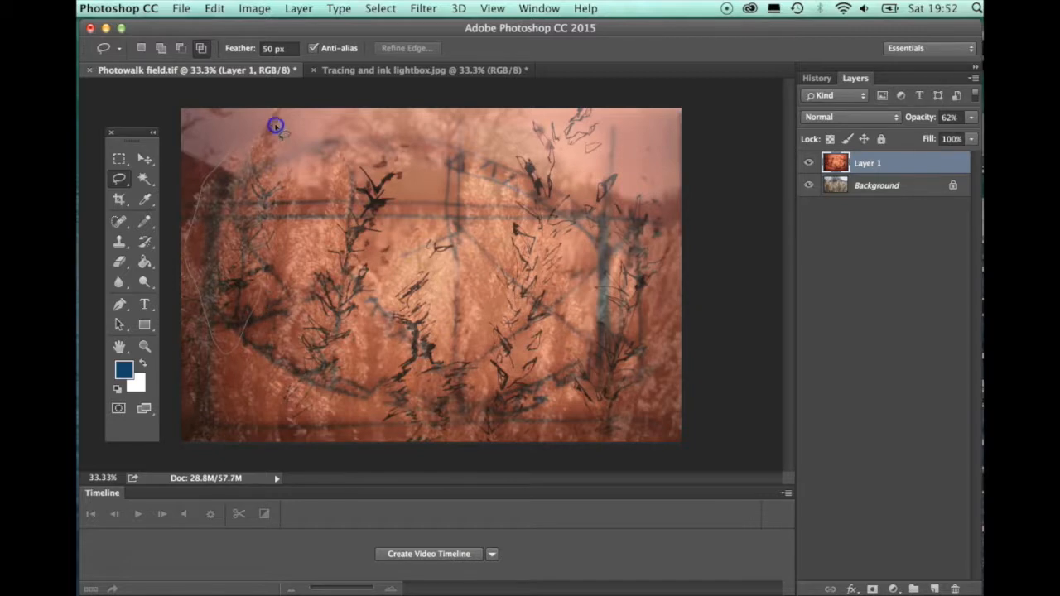
drag(275, 125, 272, 124)
key(Delete)
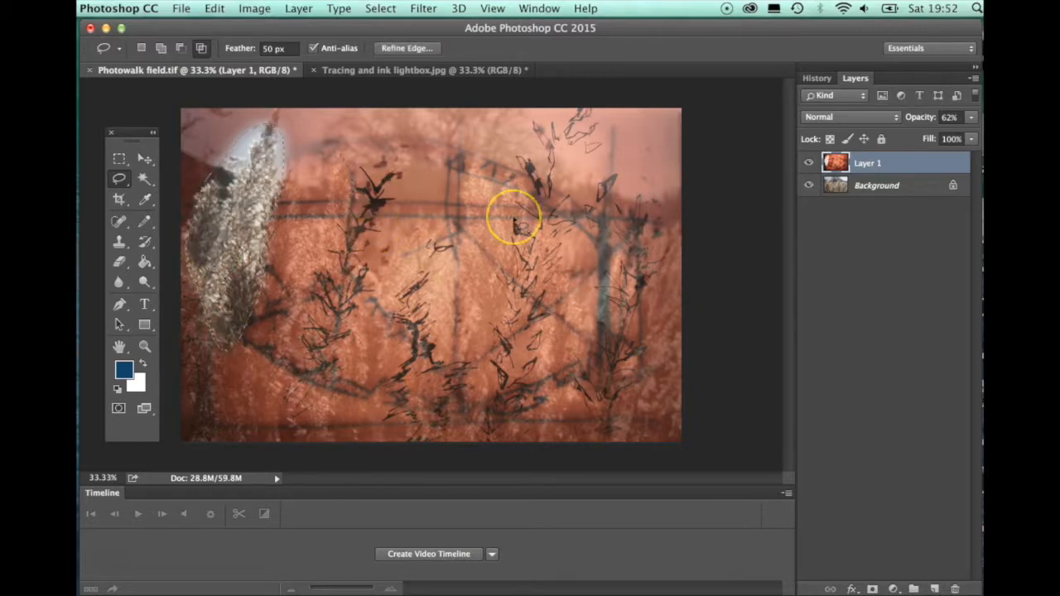
click(500, 171)
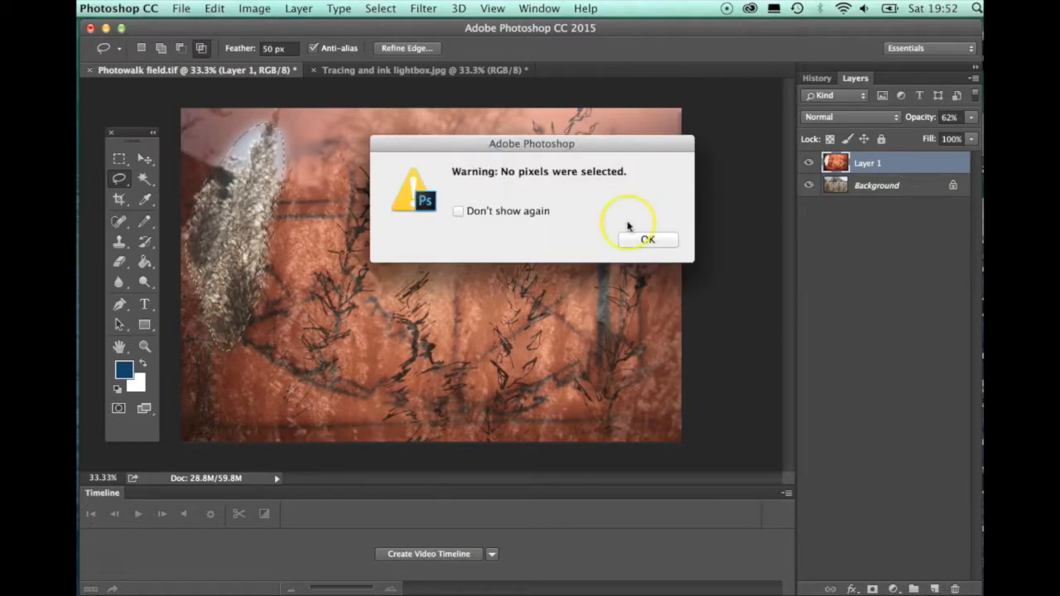
click(629, 232)
- Lasso and clear the areas of Layer 1 over the central reed and the reeds at the image's right edge
mouse_move(535, 299)
mouse_down()
mouse_move(520, 197)
mouse_move(493, 167)
mouse_up()
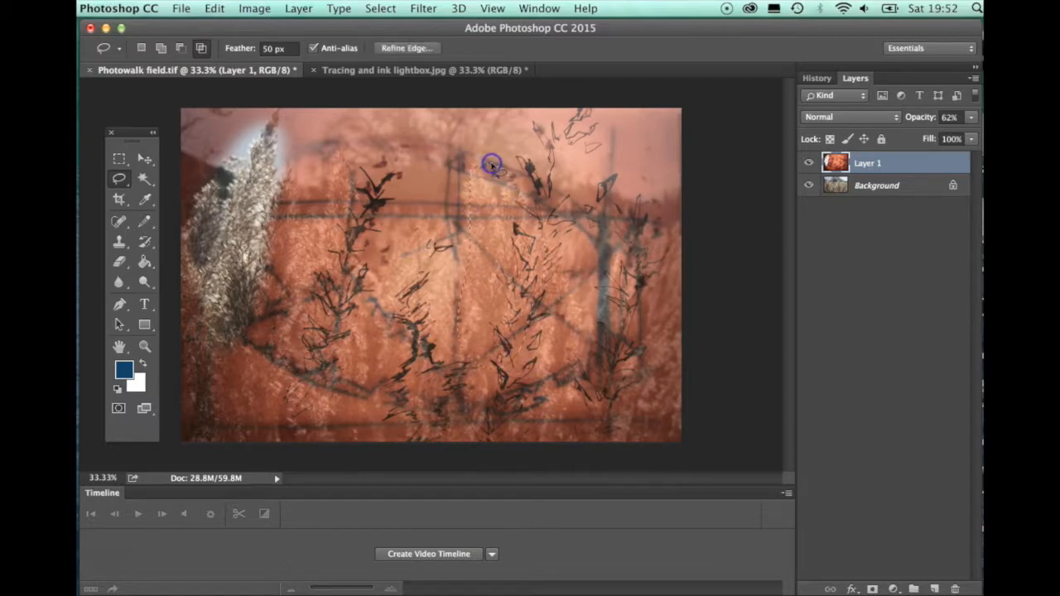
key(Delete)
click(616, 218)
drag(666, 217, 668, 218)
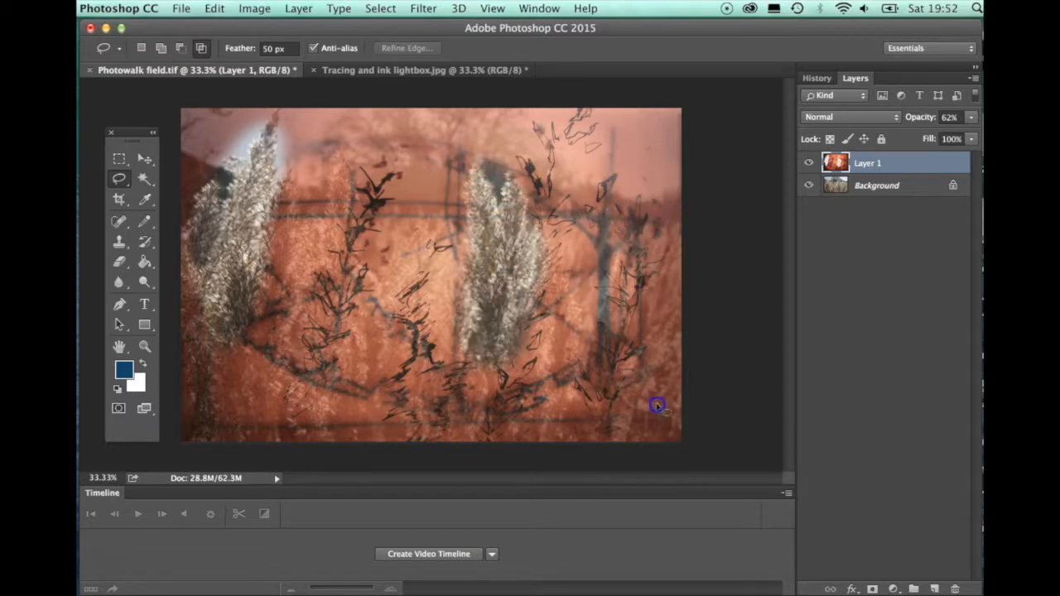
key(Delete)
click(681, 177)
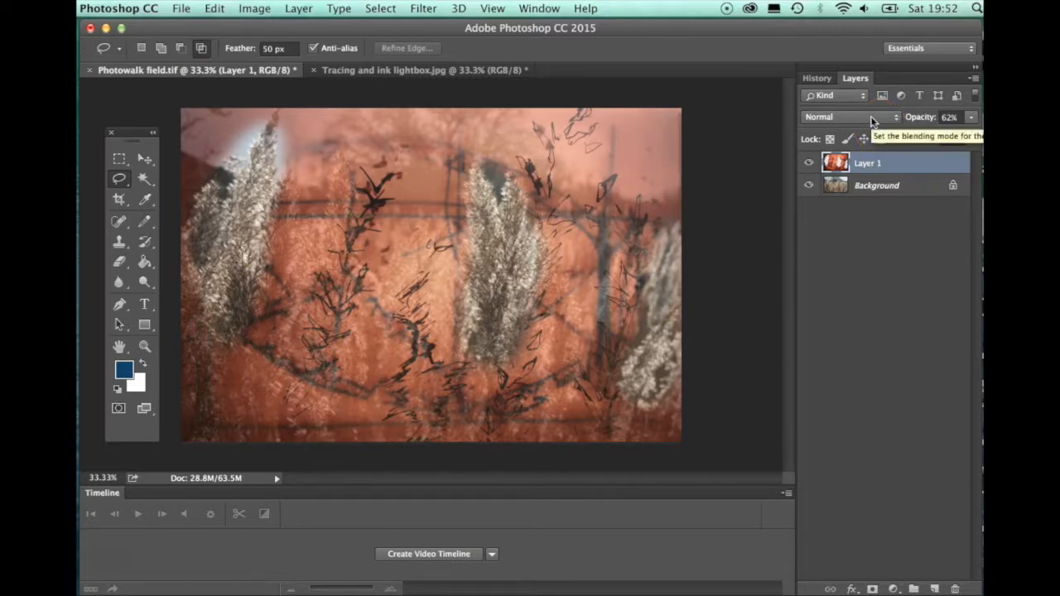
- Open pen and ink.jpg from the Photoshop Example 3 folder
click(180, 8)
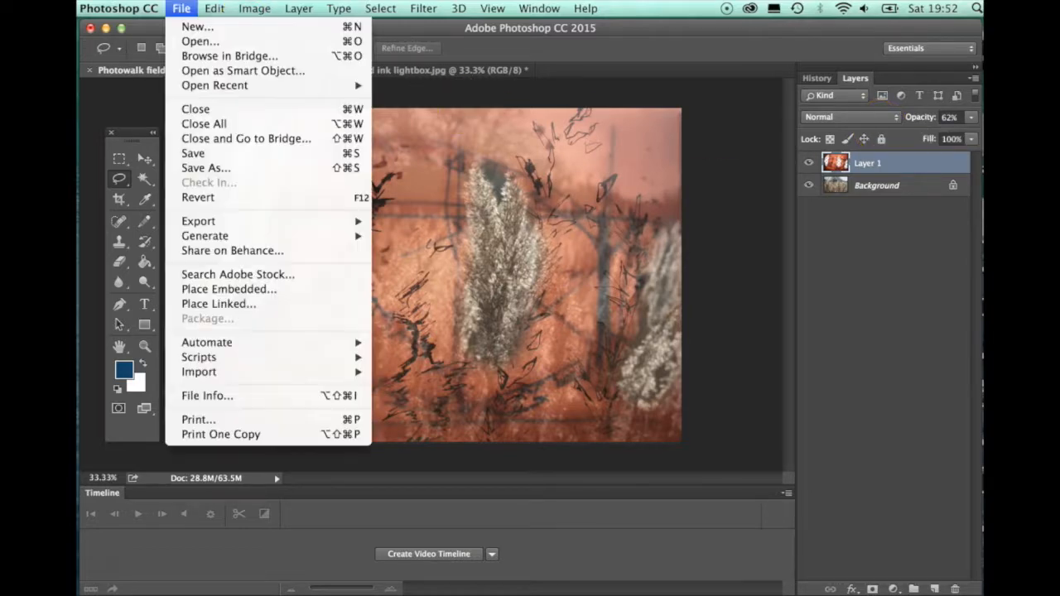
click(193, 43)
click(691, 145)
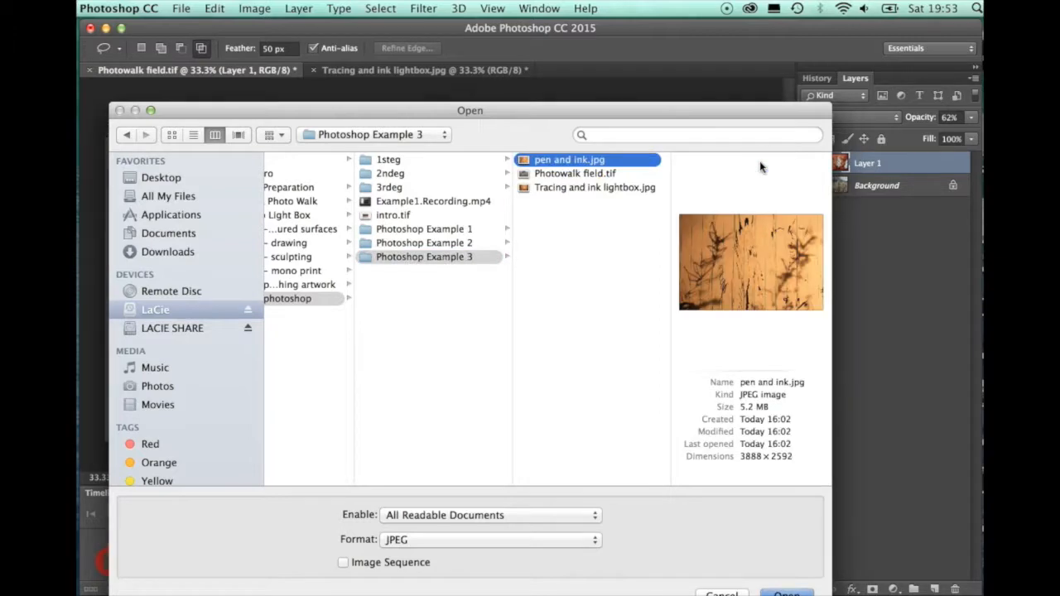
key(Return)
- Copy the entire pen and ink image and paste it into Photowalk field.tif as a new layer
click(380, 8)
click(381, 22)
click(214, 8)
click(225, 111)
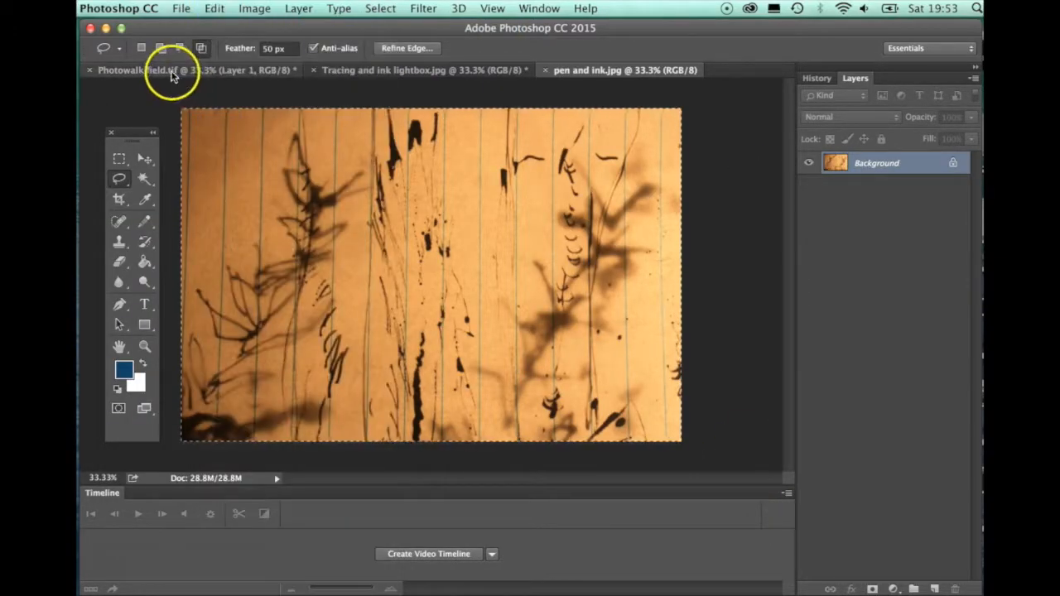
click(179, 70)
click(215, 8)
click(239, 145)
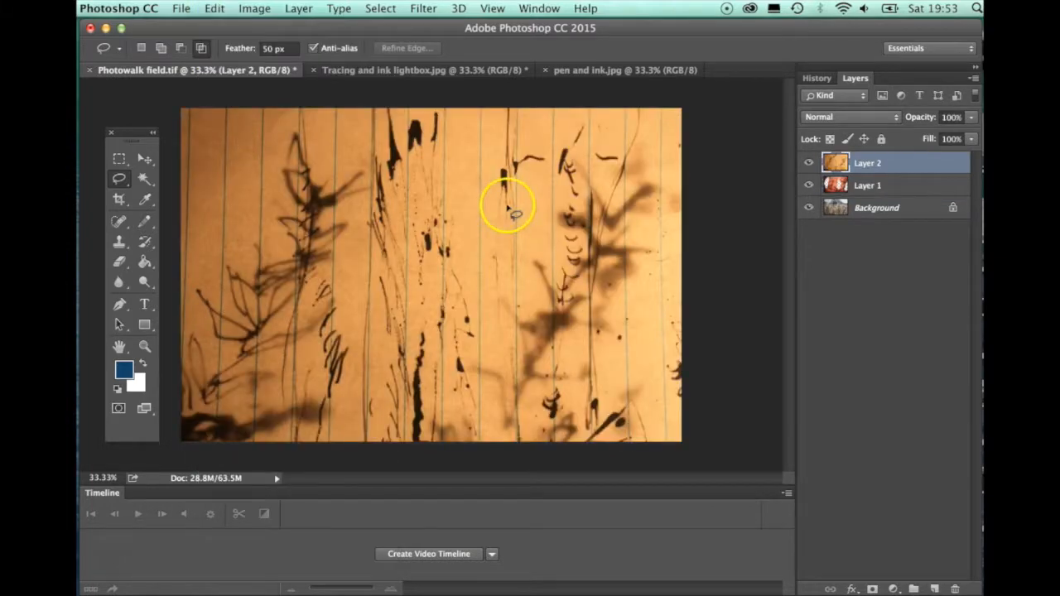
- Set the blending mode of Layer 2 to Difference and its opacity to 85%
click(810, 123)
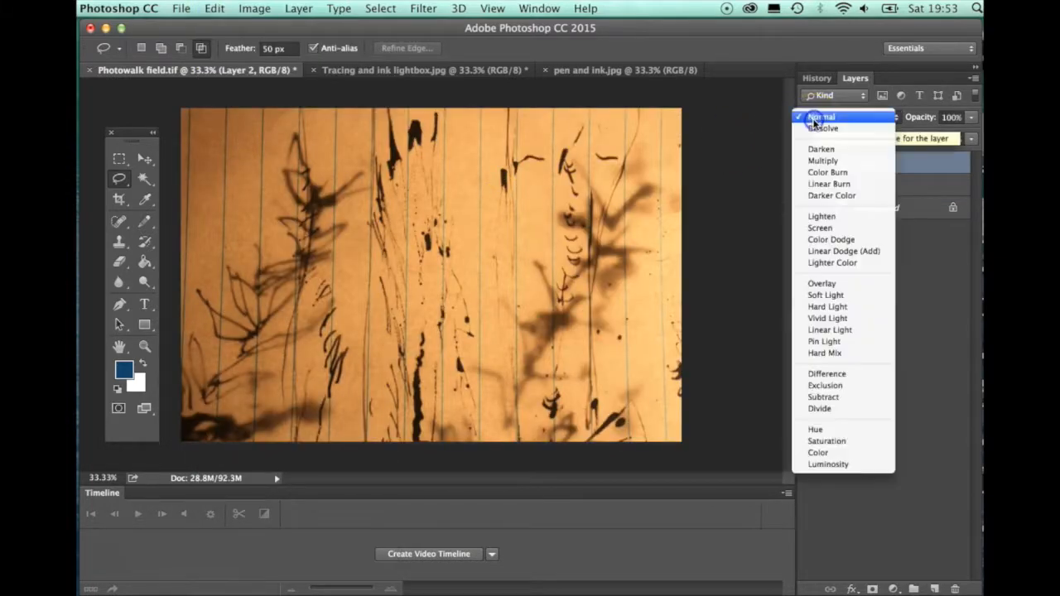
click(825, 375)
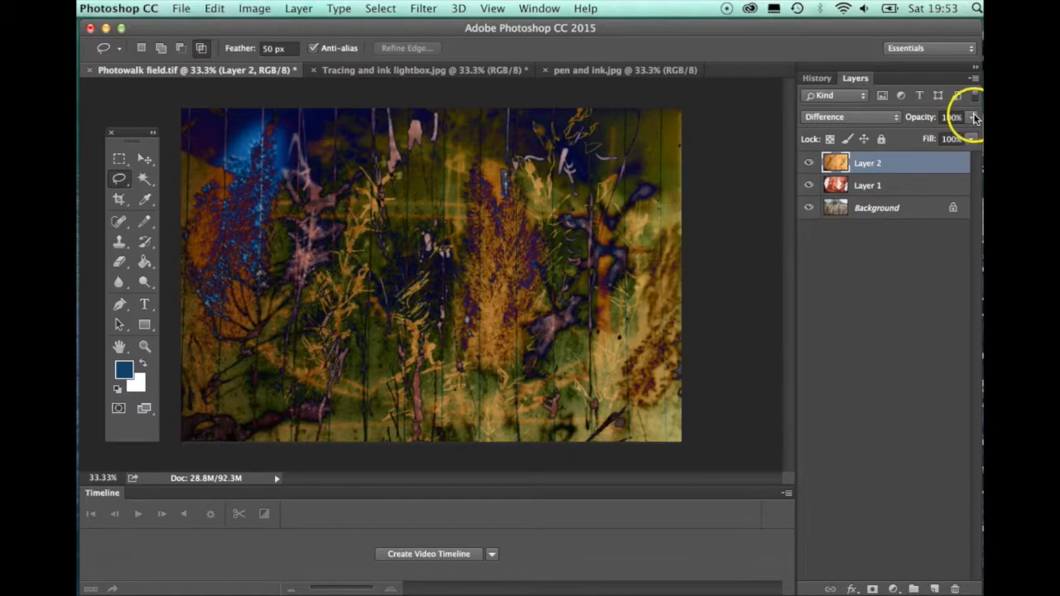
click(973, 117)
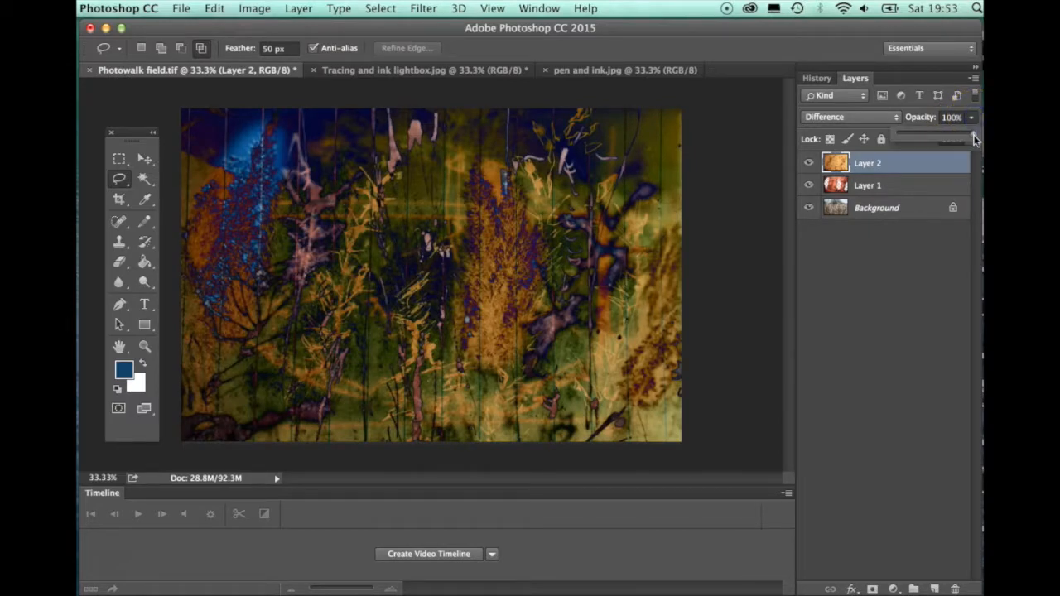
drag(970, 139, 963, 139)
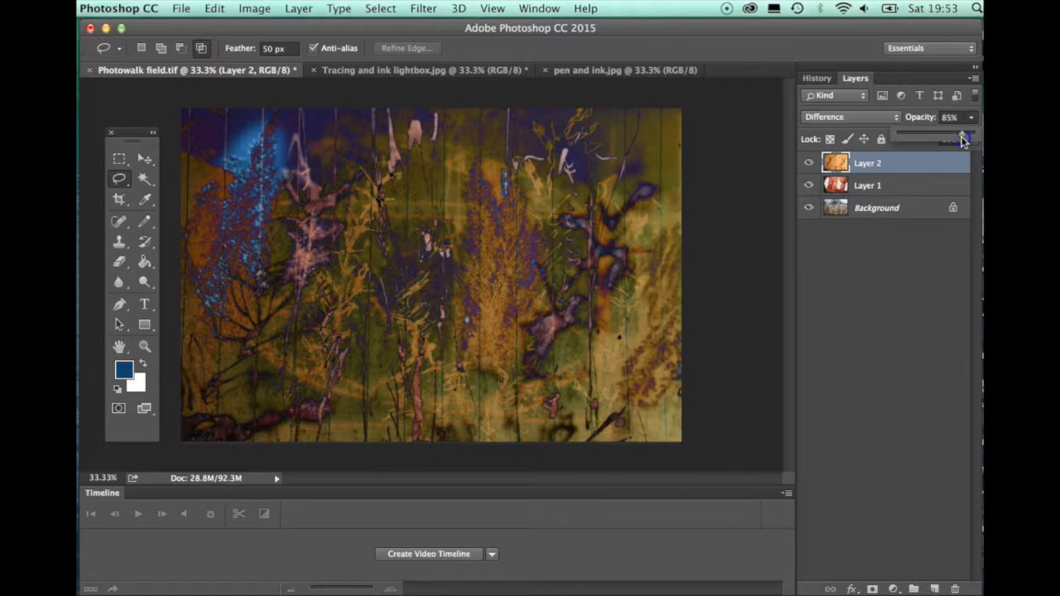
- Lasso and clear two areas of Layer 1, one at the image's lower right and one at its lower left
click(908, 187)
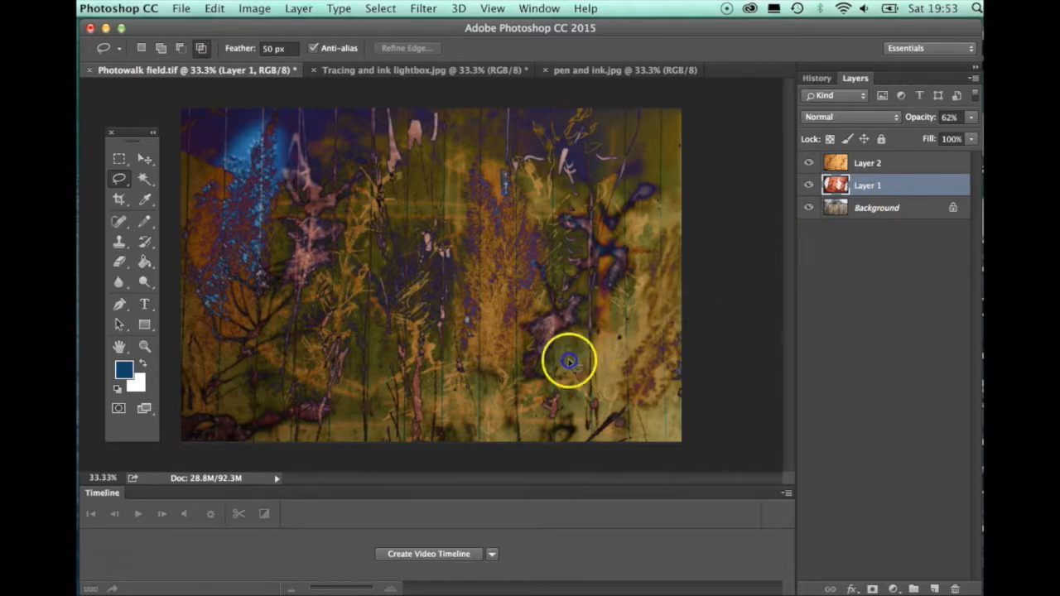
drag(616, 362, 617, 359)
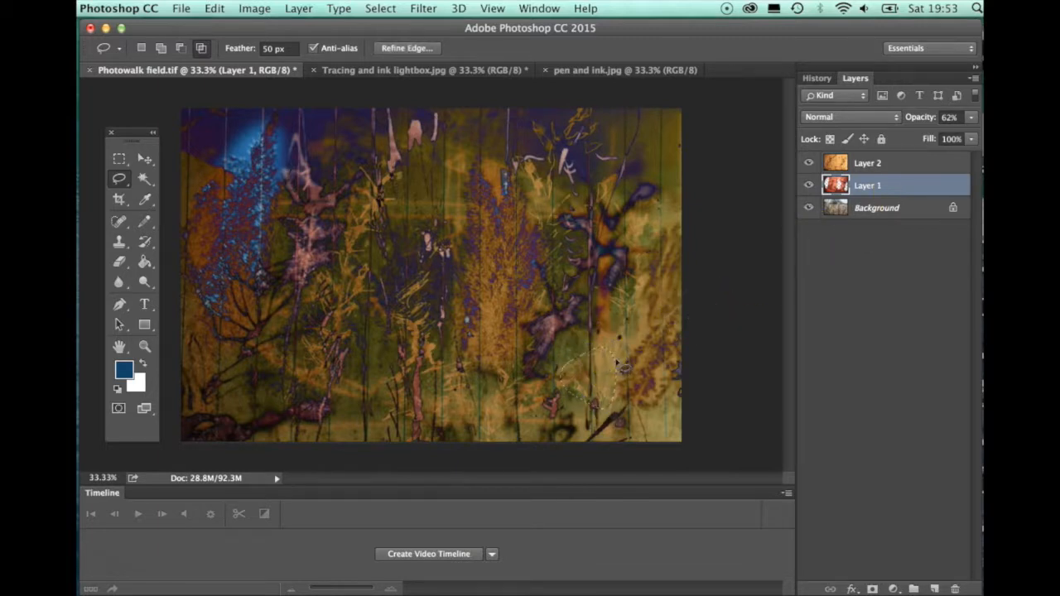
click(620, 315)
mouse_move(423, 187)
mouse_down()
mouse_move(304, 363)
mouse_move(281, 375)
mouse_move(242, 313)
mouse_move(231, 335)
mouse_move(273, 376)
mouse_move(284, 332)
mouse_up()
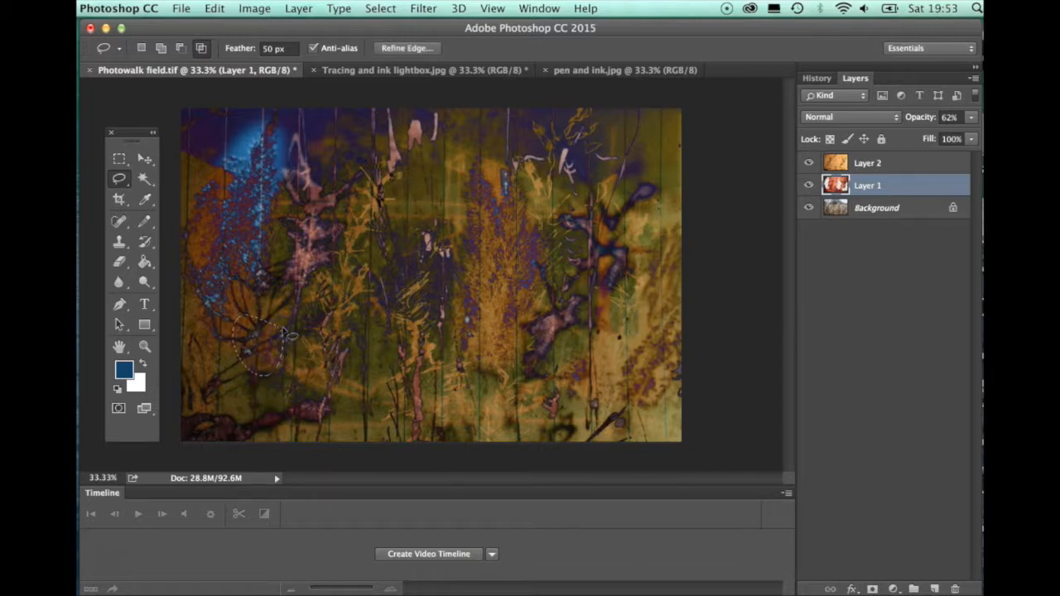
click(355, 326)
drag(385, 272, 407, 190)
- Save the layered composition as Example 3 in Photoshop format in the Photoshop Example 3 folder
click(180, 9)
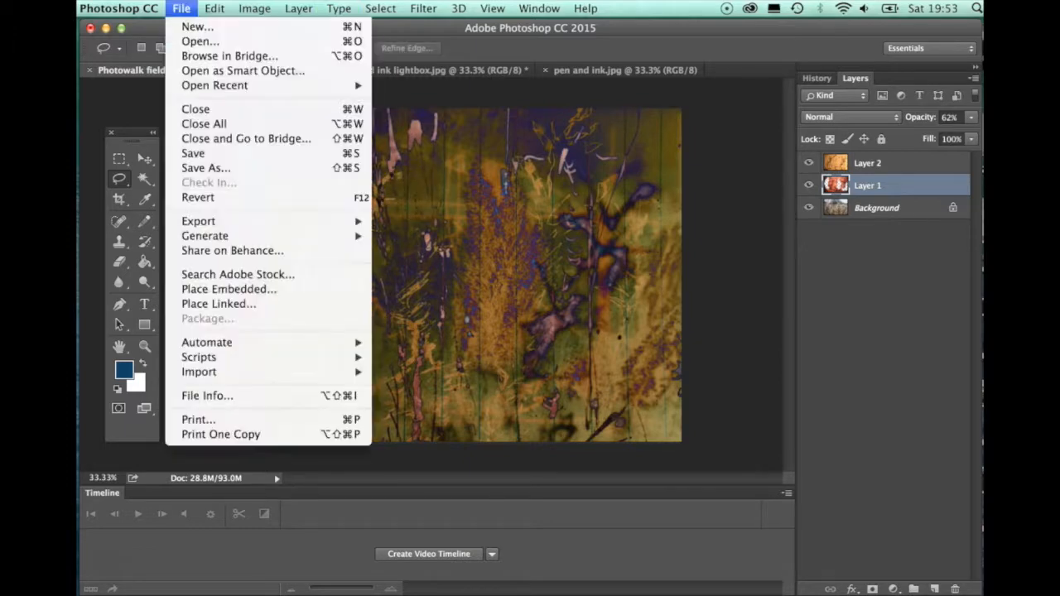
click(199, 168)
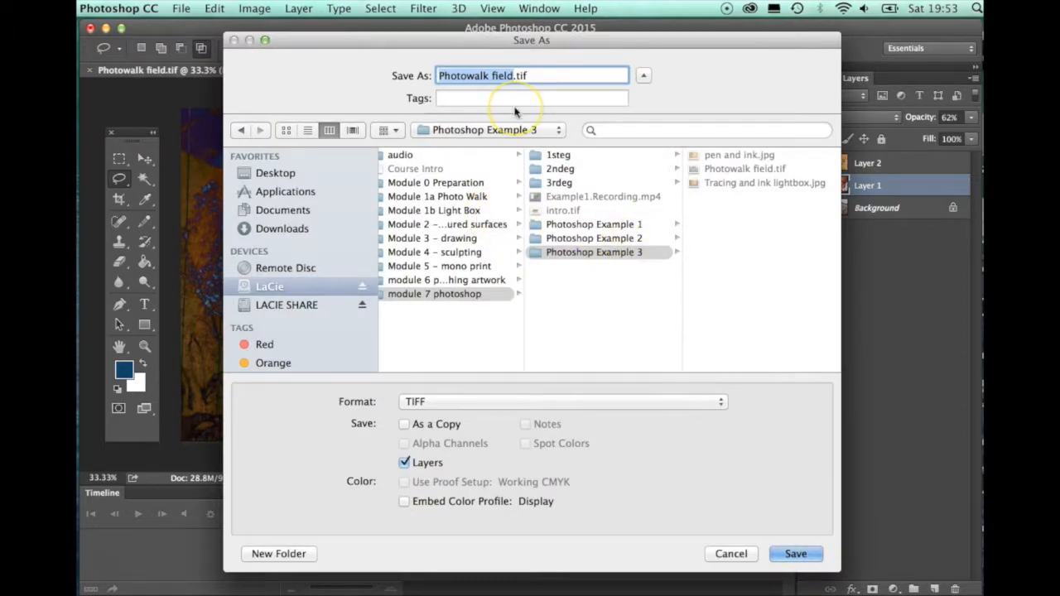
text(Example)
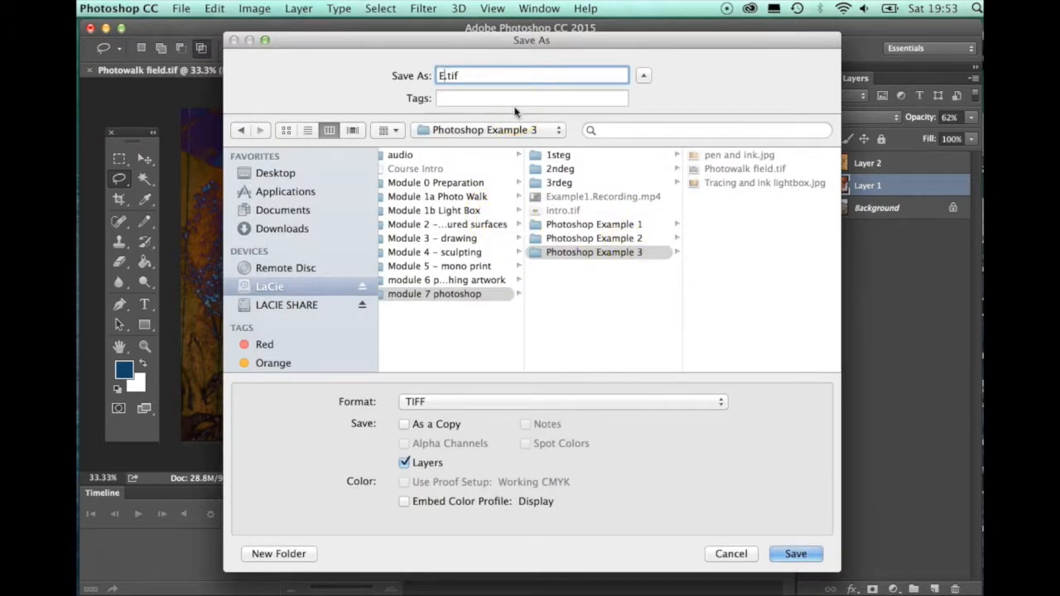
text( 3)
click(663, 402)
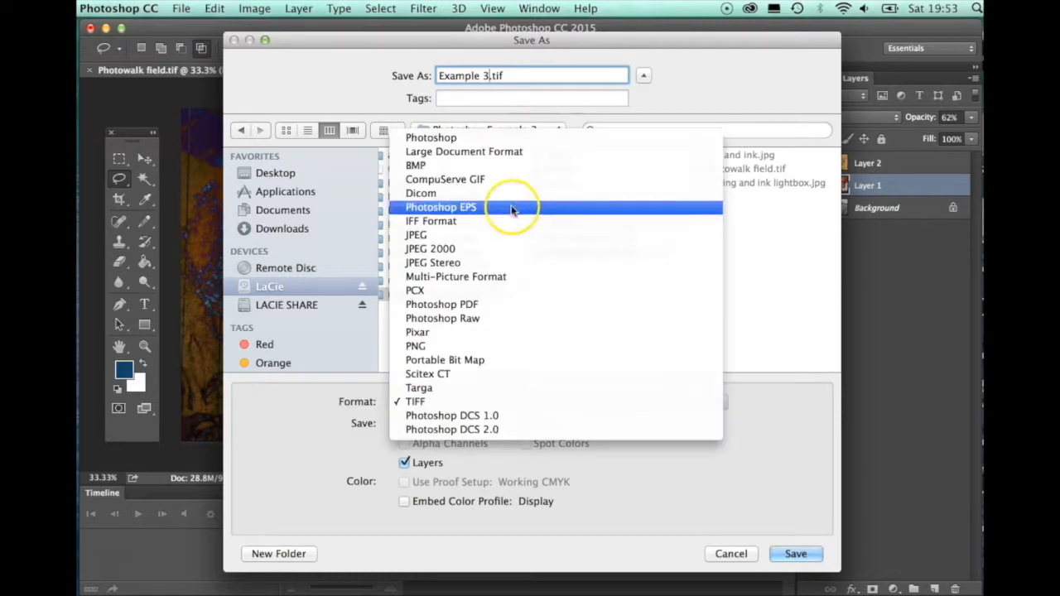
click(431, 138)
click(796, 554)
click(727, 252)
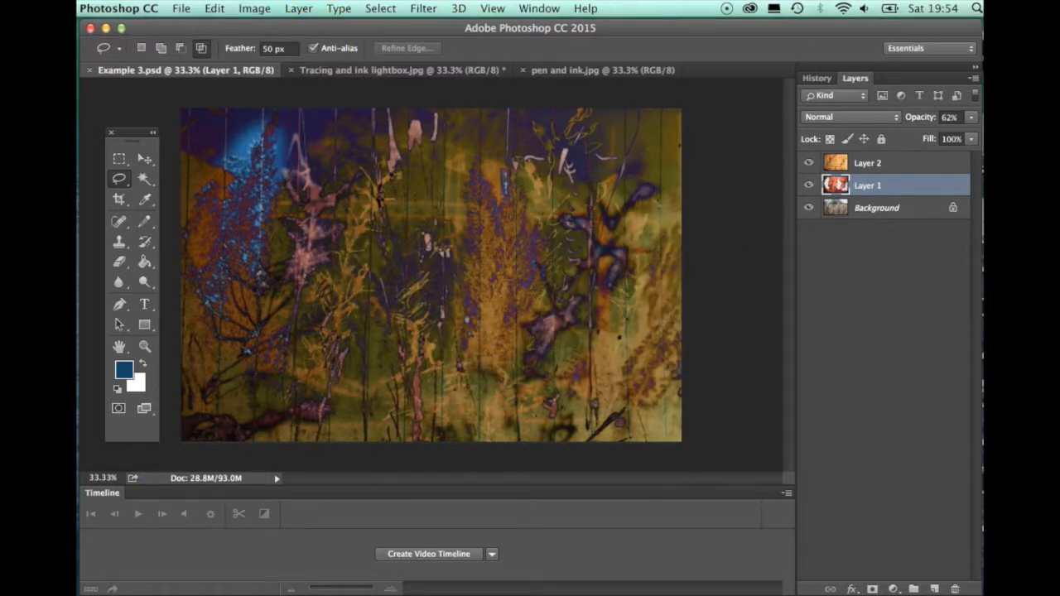
- Flatten the image and resize it to 29.7 by 21 cm at 300 pixels/inch
click(299, 8)
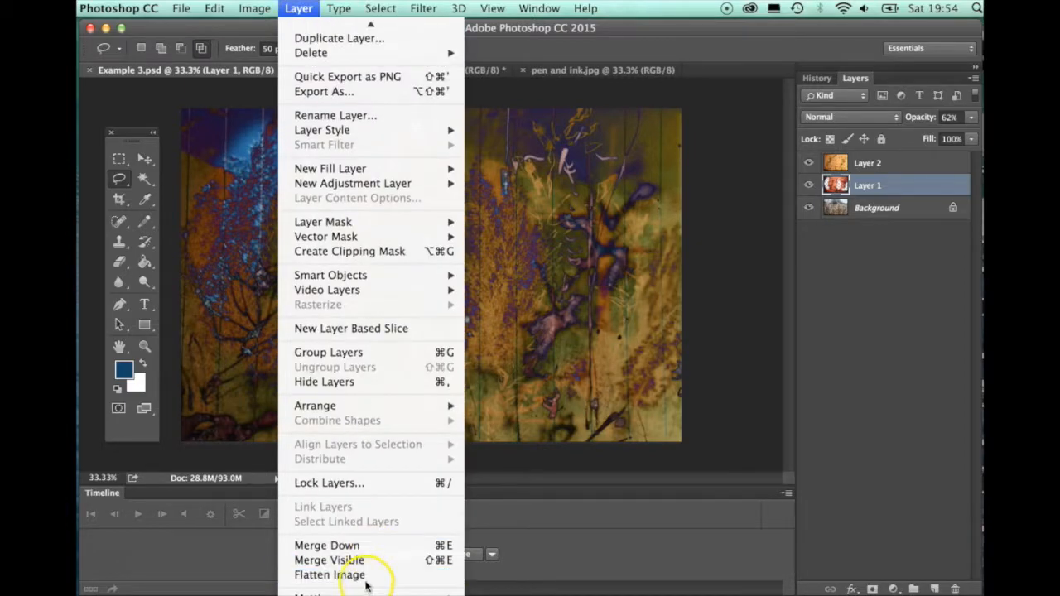
click(361, 576)
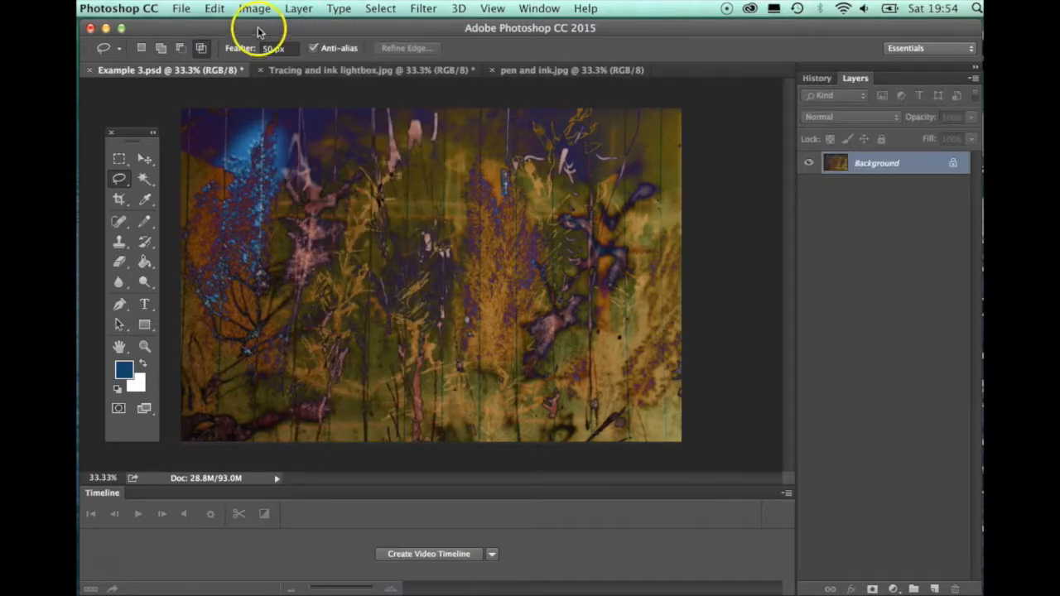
click(255, 10)
click(280, 128)
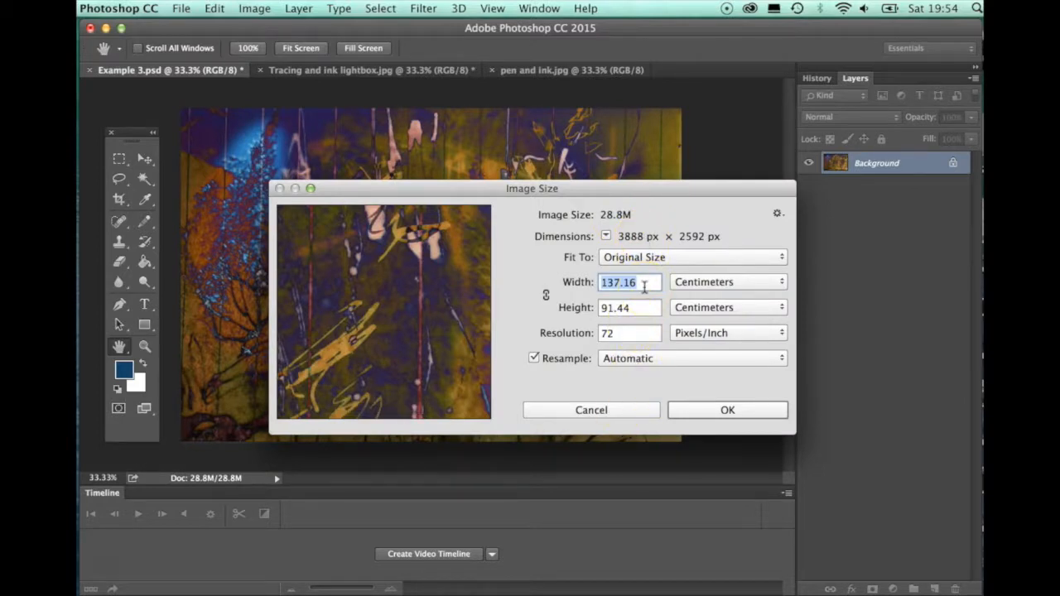
text(29.7)
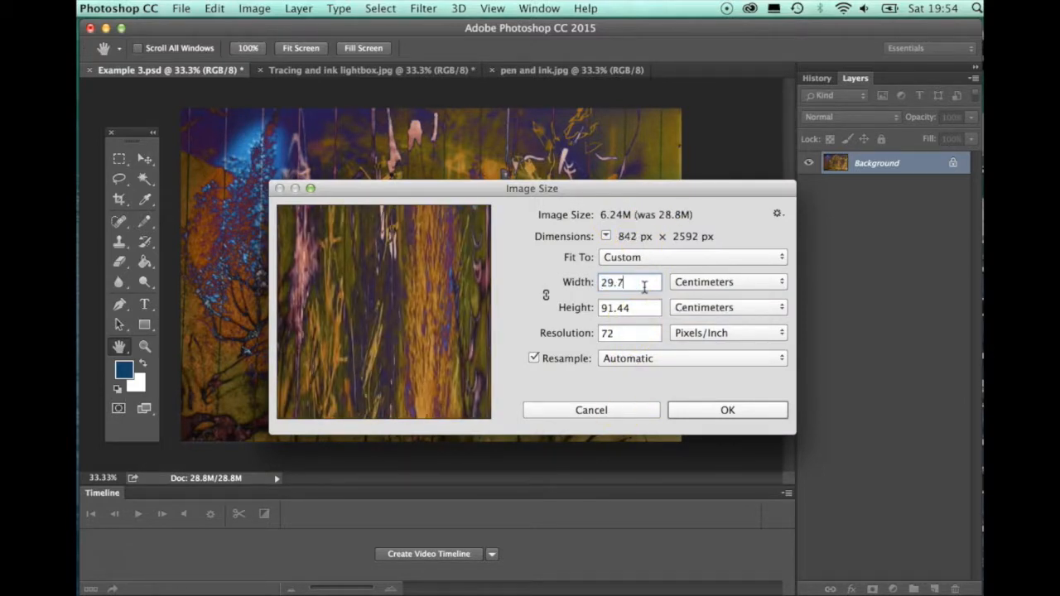
key(Tab)
text(21)
double_click(635, 332)
text(300)
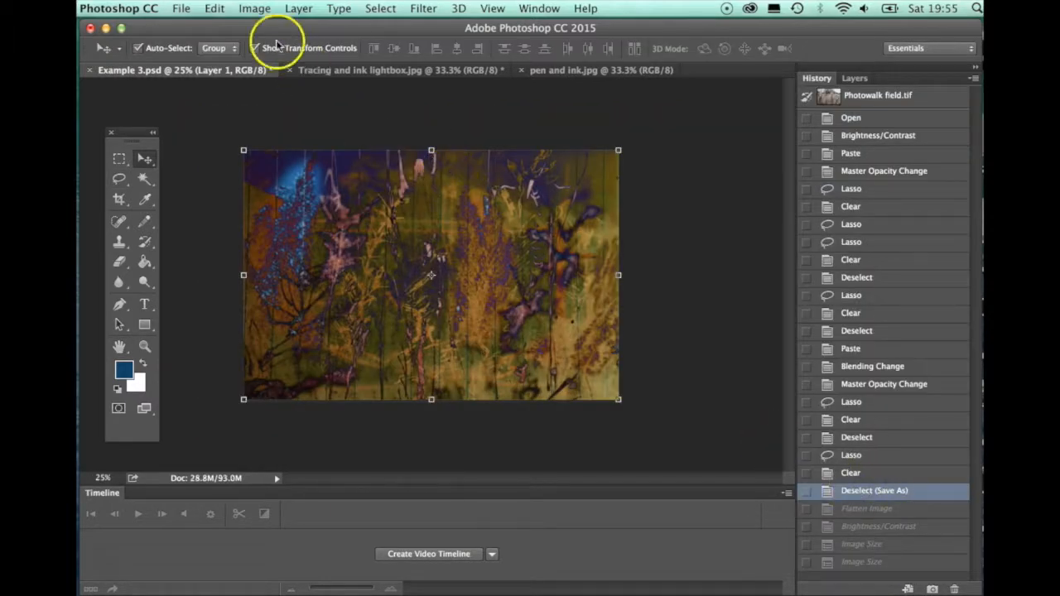
- Resize the layered image to a square 137 by 137 centimeters
click(256, 8)
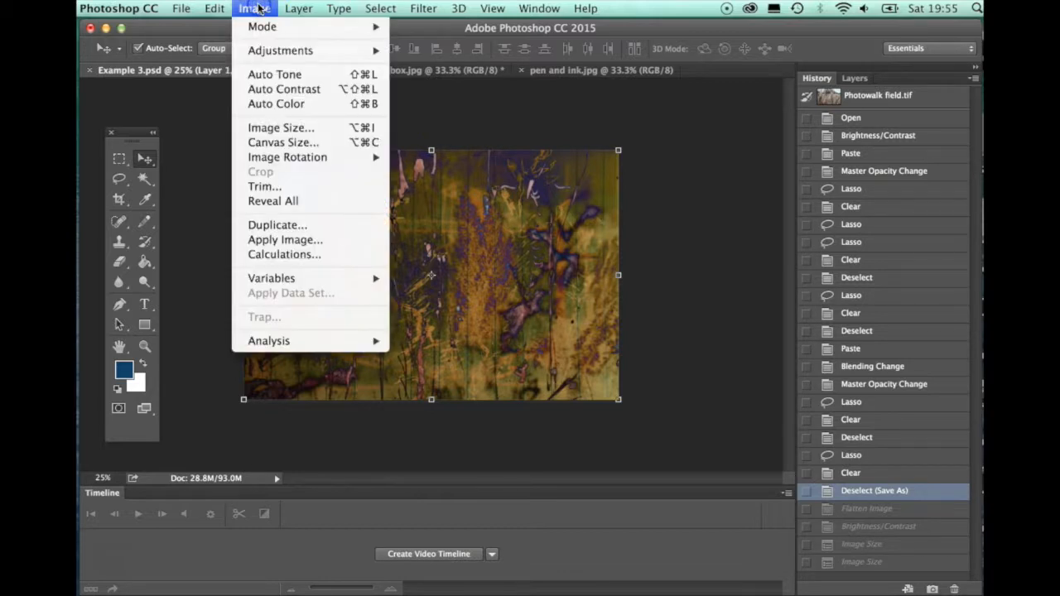
click(270, 127)
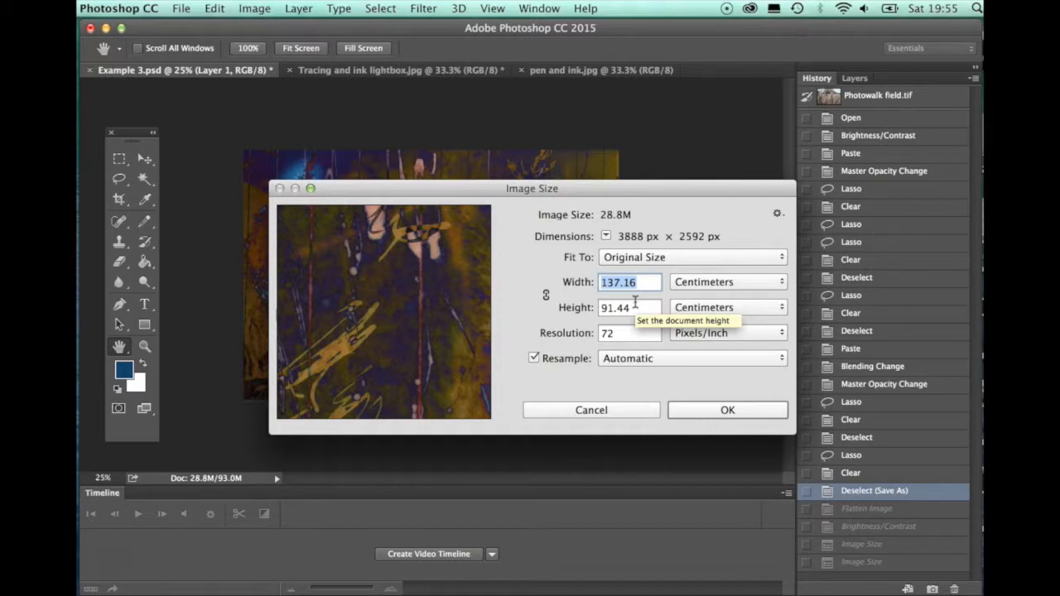
text(1)
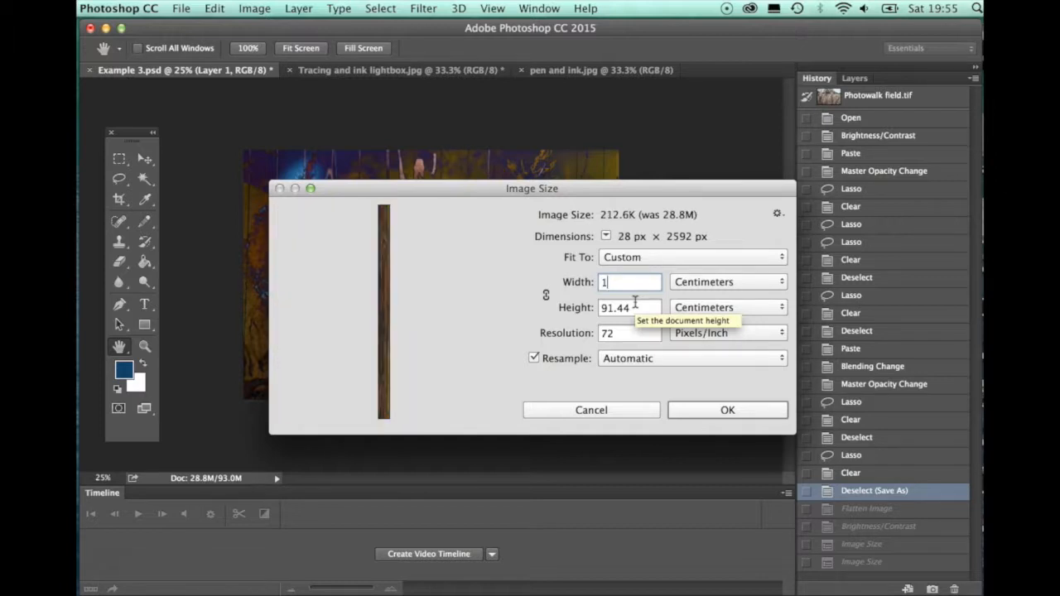
text(37)
key(Tab)
text(137)
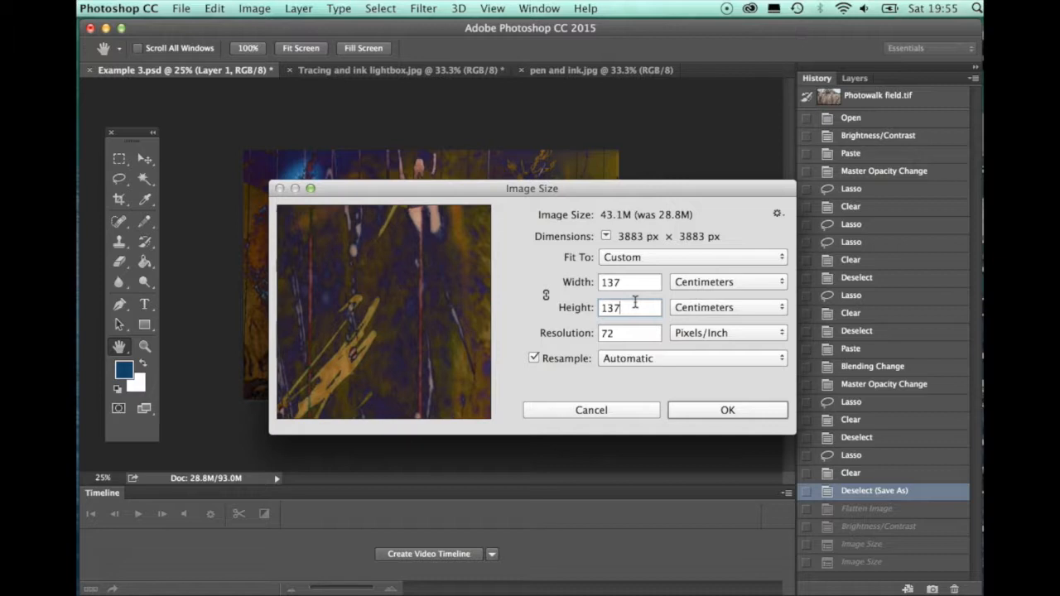
key(Escape)
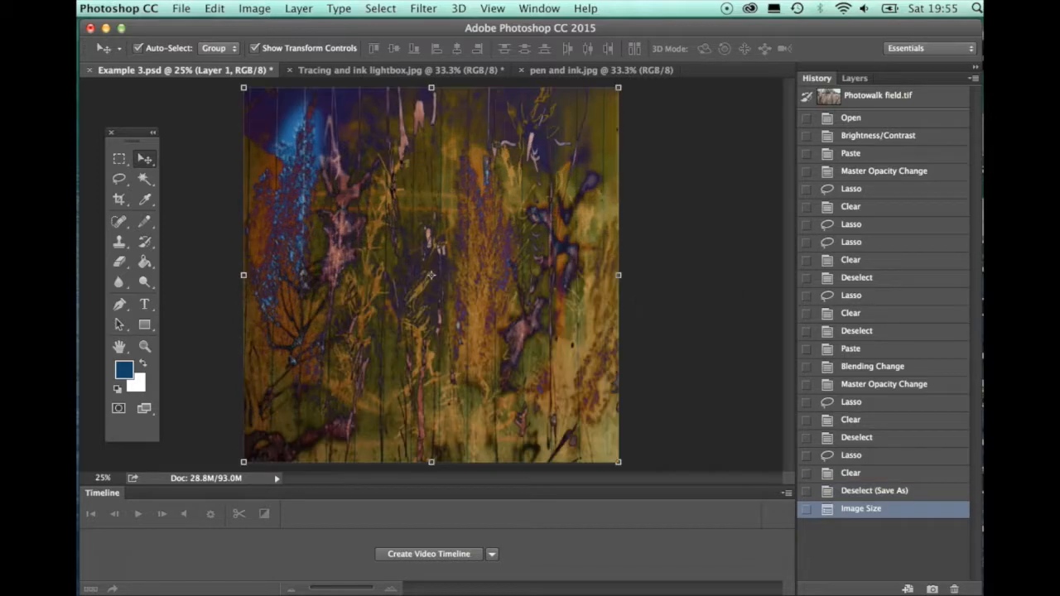
key(super+minus)
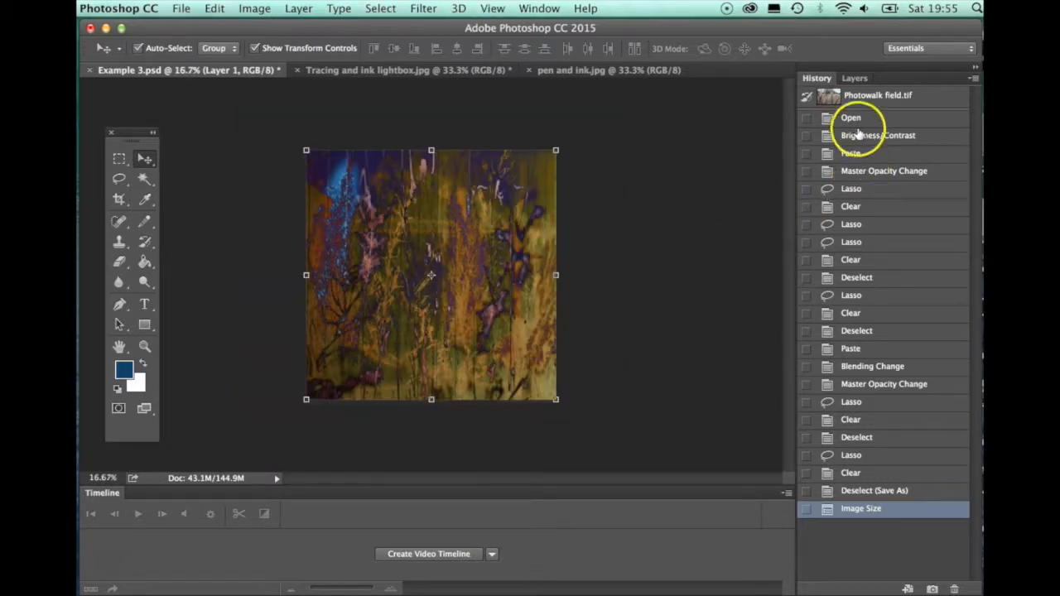
- Stretch Layer 2 horizontally to about 131% width and shift it left so it extends past both sides of the canvas
click(851, 77)
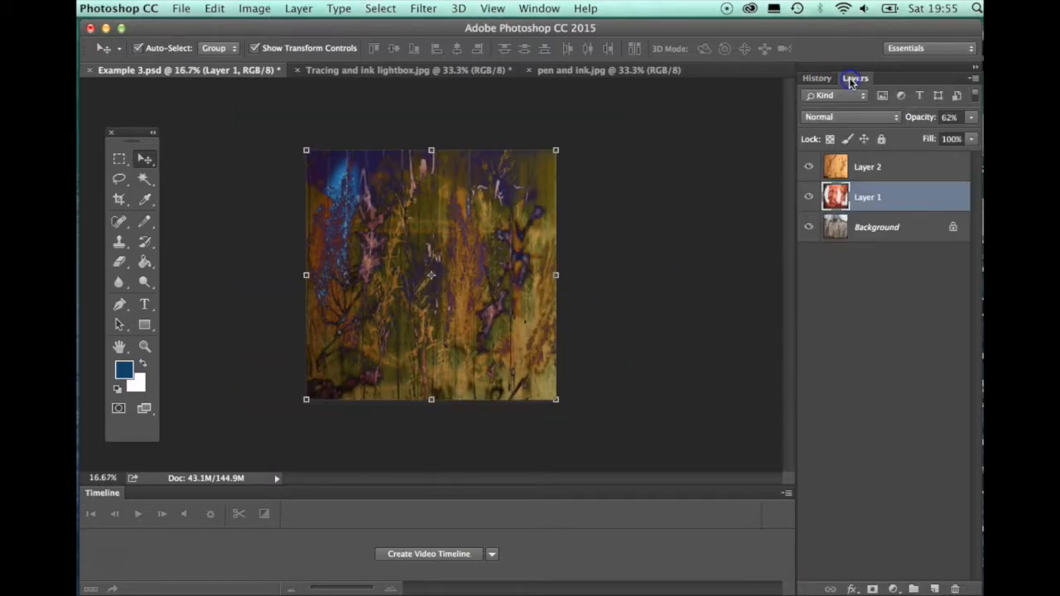
click(861, 168)
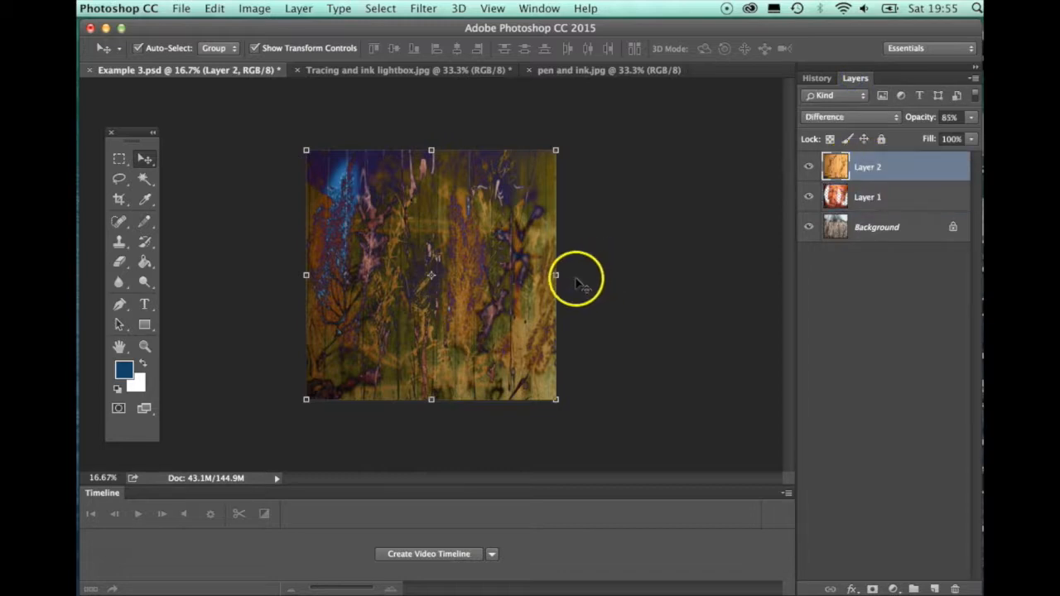
drag(555, 276, 607, 276)
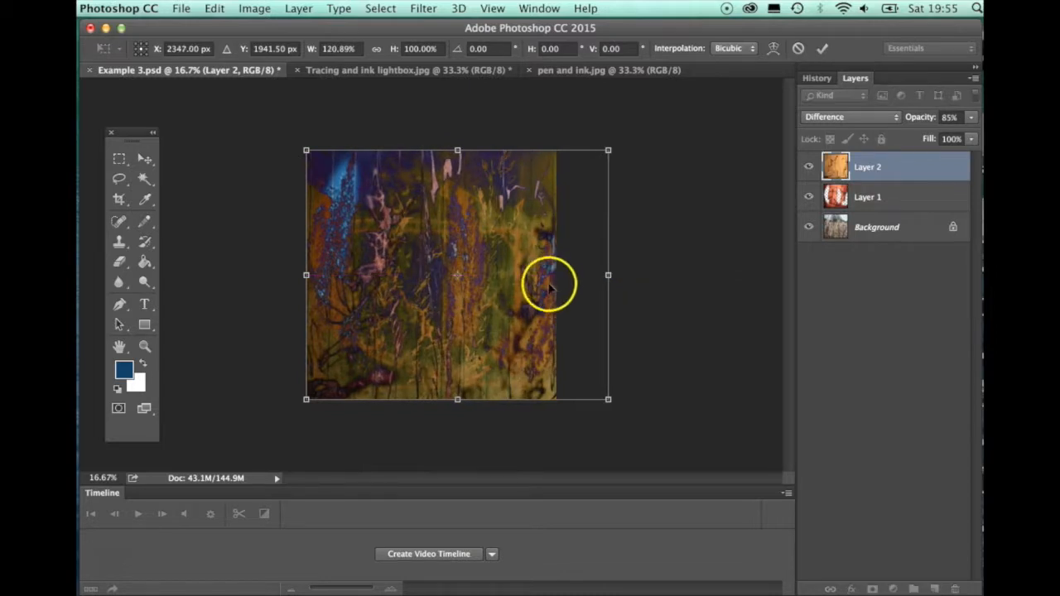
drag(543, 297, 506, 297)
drag(579, 280, 534, 282)
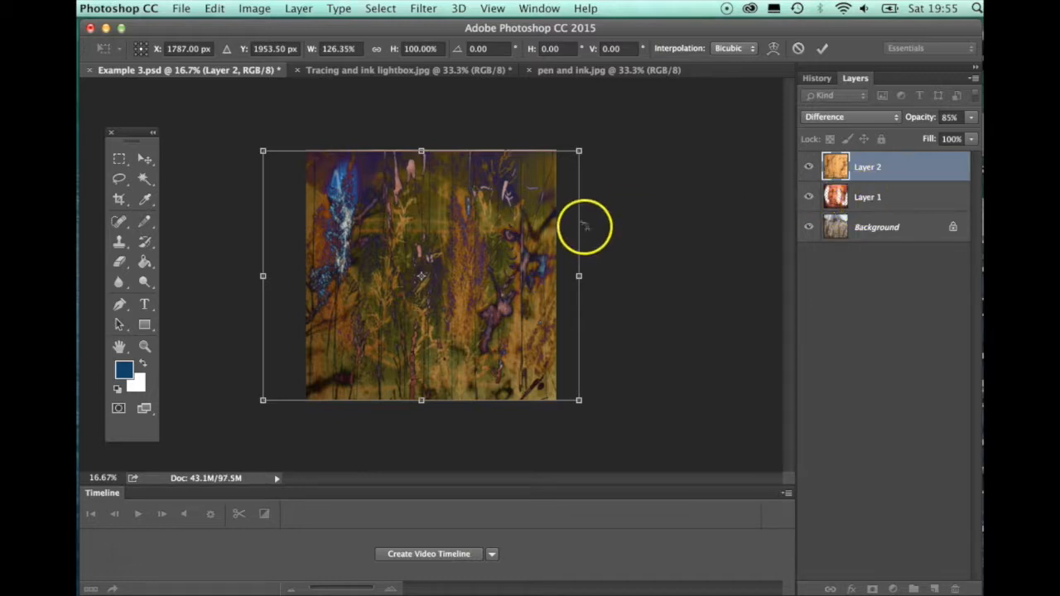
drag(579, 275, 591, 278)
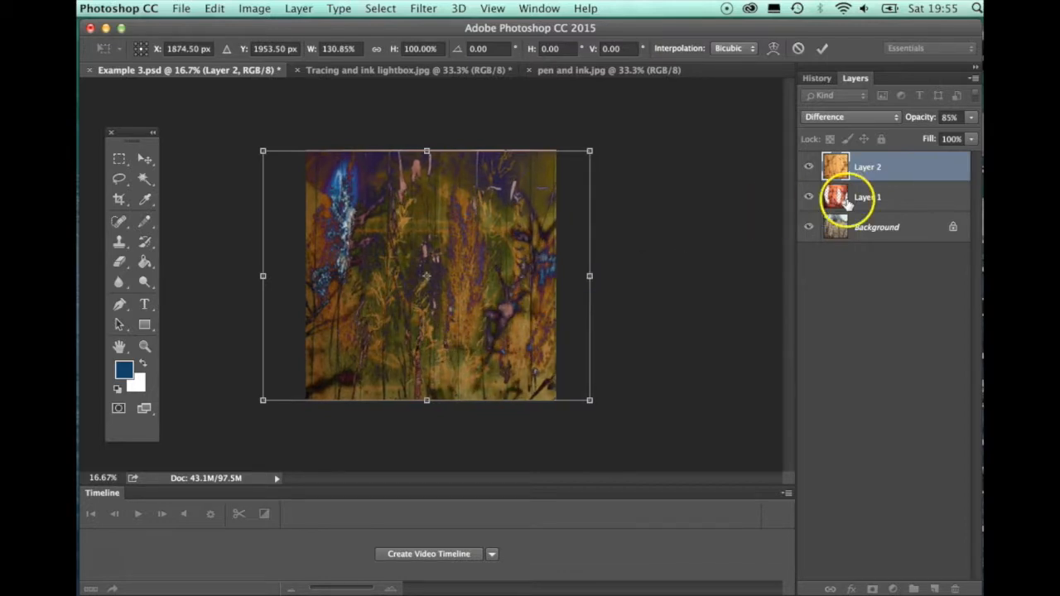
key(Return)
- Widen Layer 1 past the canvas's right edge, shift it slightly left and adjust its lower-left corner
click(877, 196)
drag(557, 275, 588, 275)
mouse_move(497, 287)
mouse_down()
mouse_move(473, 287)
mouse_move(492, 287)
mouse_up()
mouse_move(303, 401)
mouse_down()
mouse_move(292, 406)
mouse_move(300, 394)
mouse_up()
key(Return)
key(super+plus)
key(super+minus)
click(650, 269)
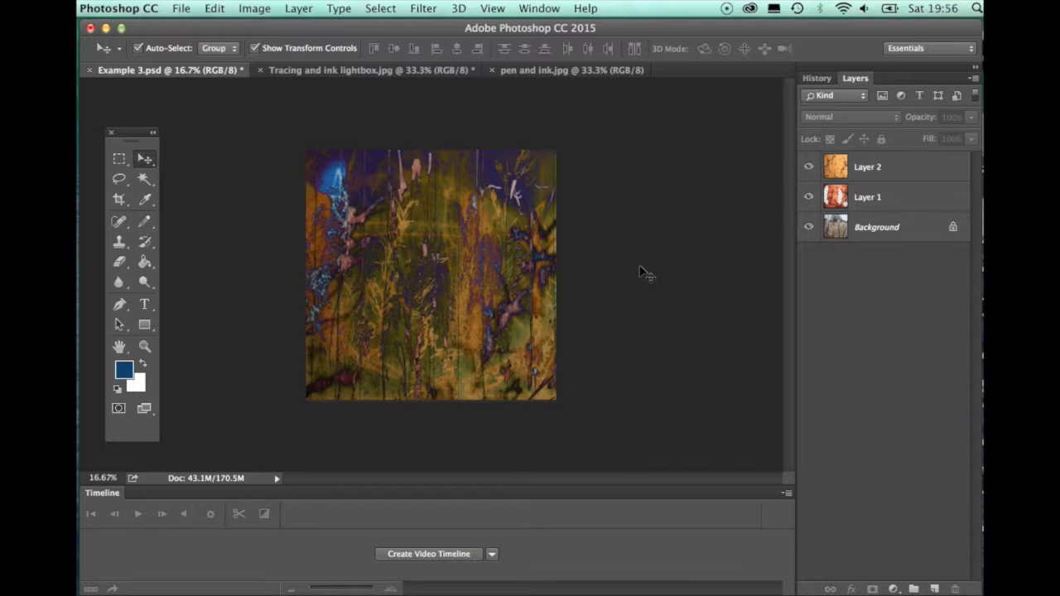
- Resize the square image to 30 by 30 centimeters at a resolution of 300 pixels/inch
click(254, 8)
click(266, 130)
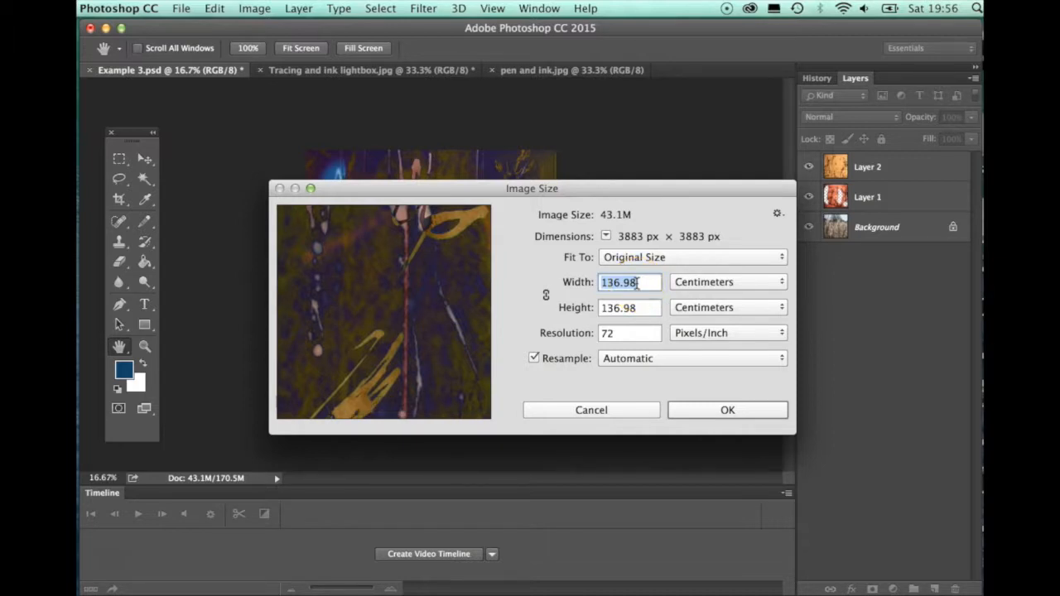
text(30)
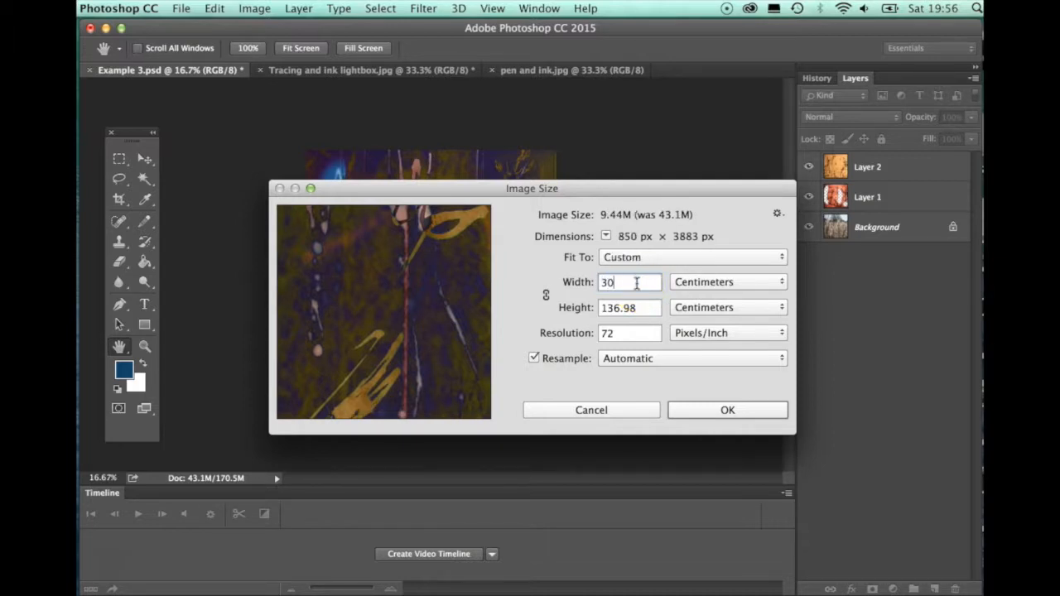
text(30)
key(Tab)
text(300)
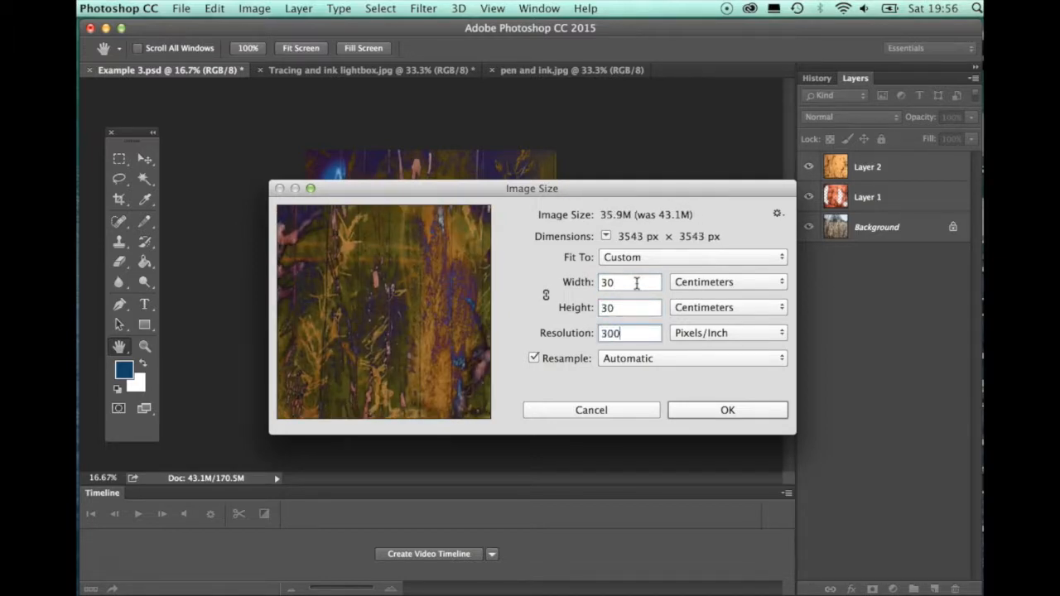
key(Return)
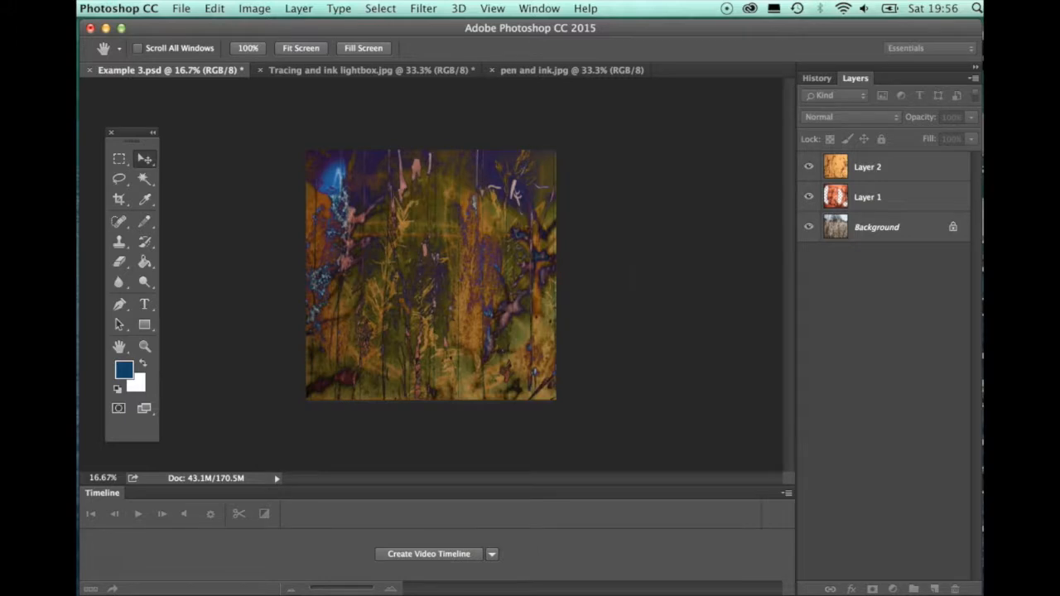
click(645, 285)
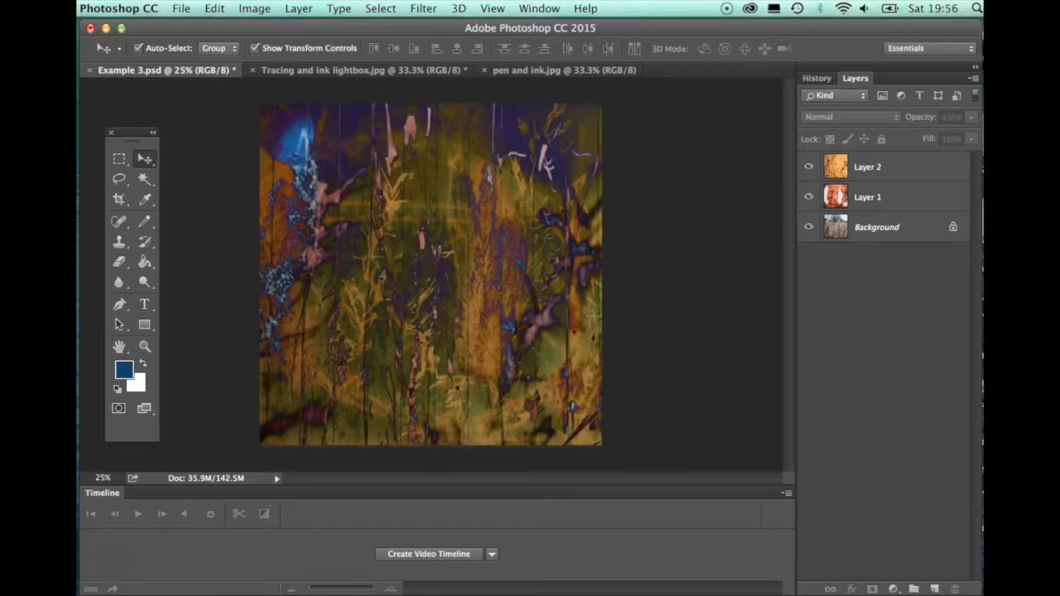
- Flatten the square composition into a single background layer
click(338, 8)
mouse_move(298, 8)
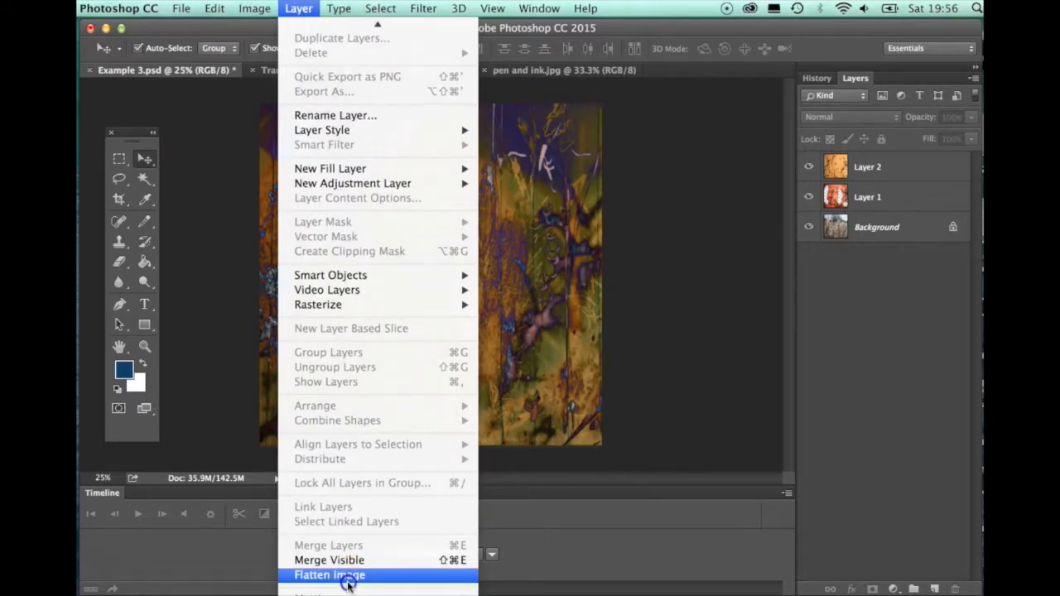
click(348, 575)
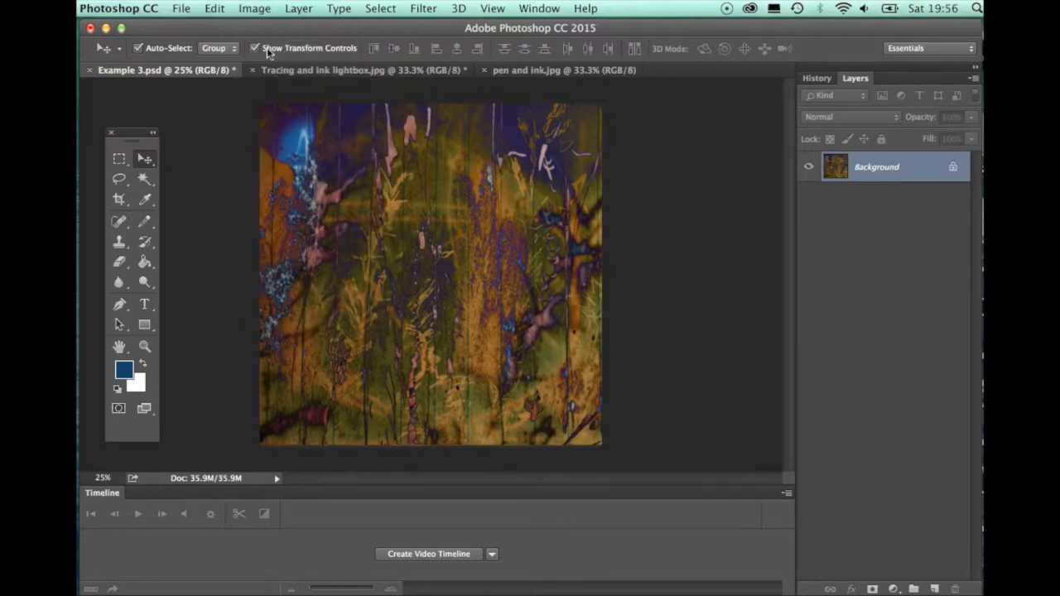
- Adjust the flattened image's Brightness to 21 and Contrast to 8
click(257, 8)
click(437, 51)
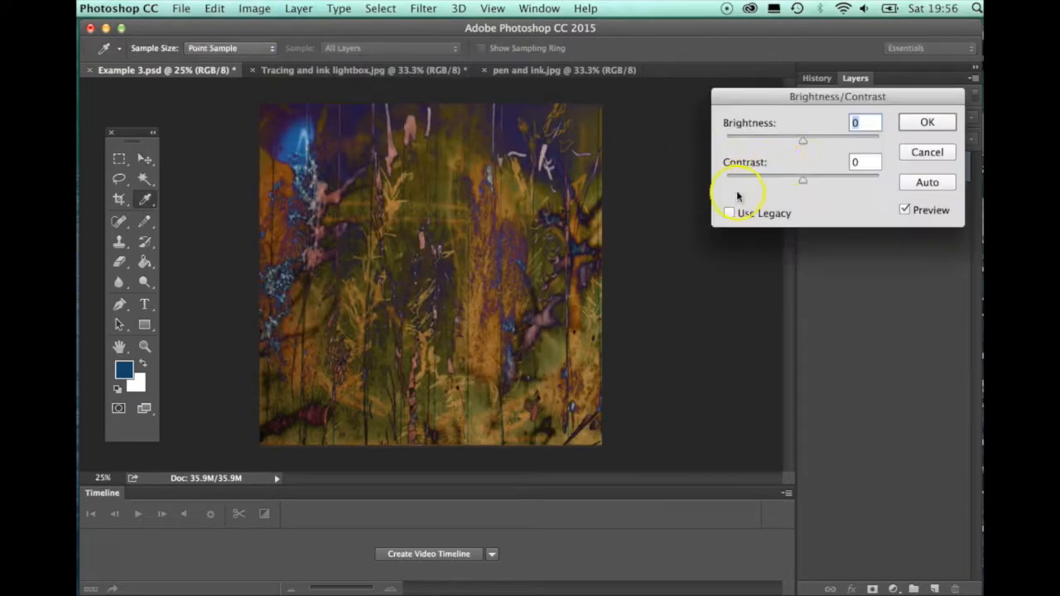
drag(804, 142, 813, 140)
drag(803, 180, 809, 181)
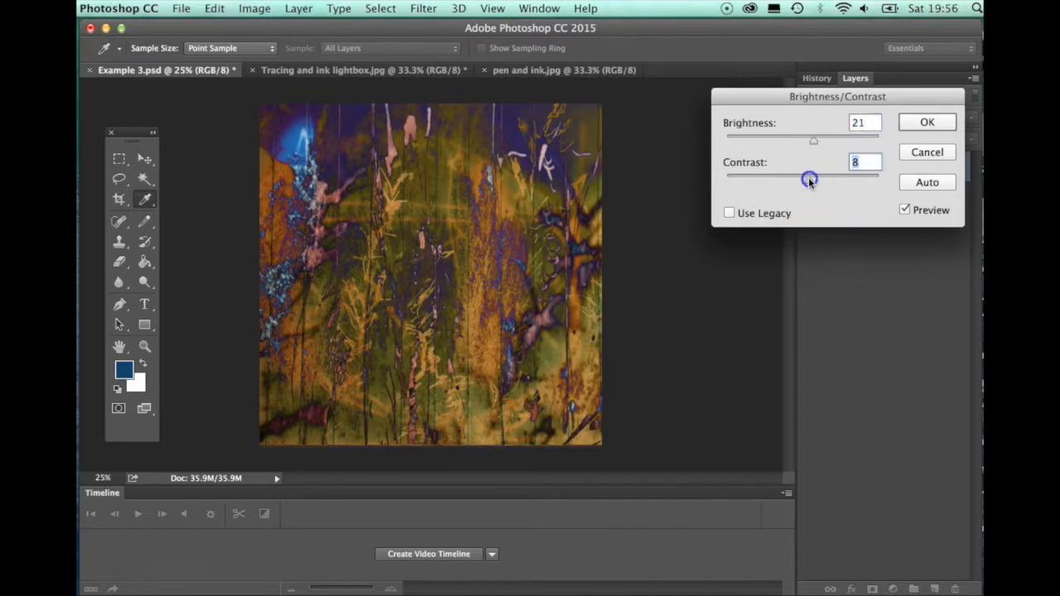
key(Return)
key(v)
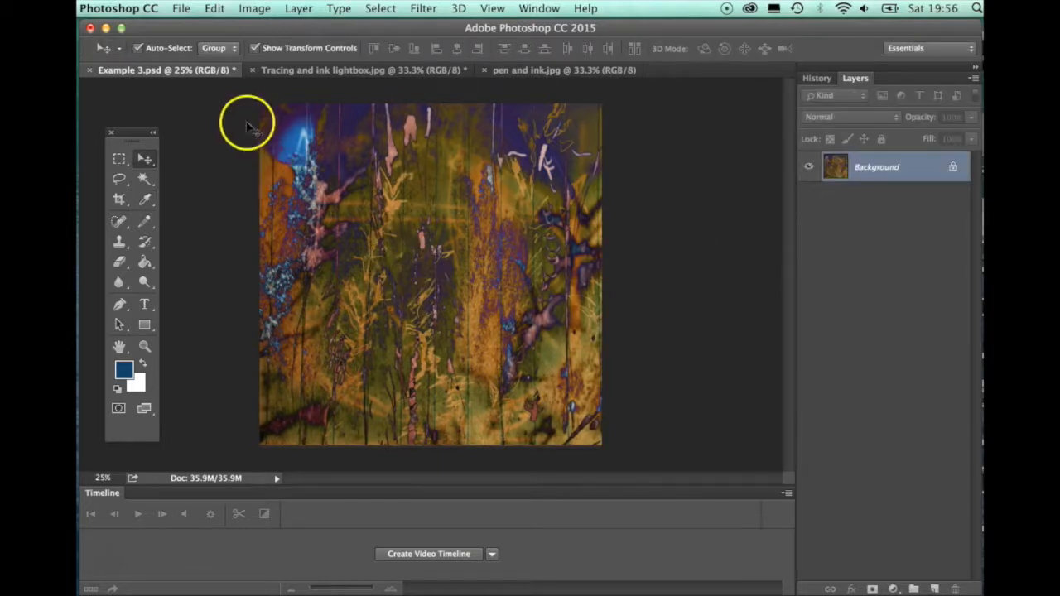
- Save the square version as Example 3square in TIFF format in the Photoshop Example 3 folder
click(181, 9)
click(203, 168)
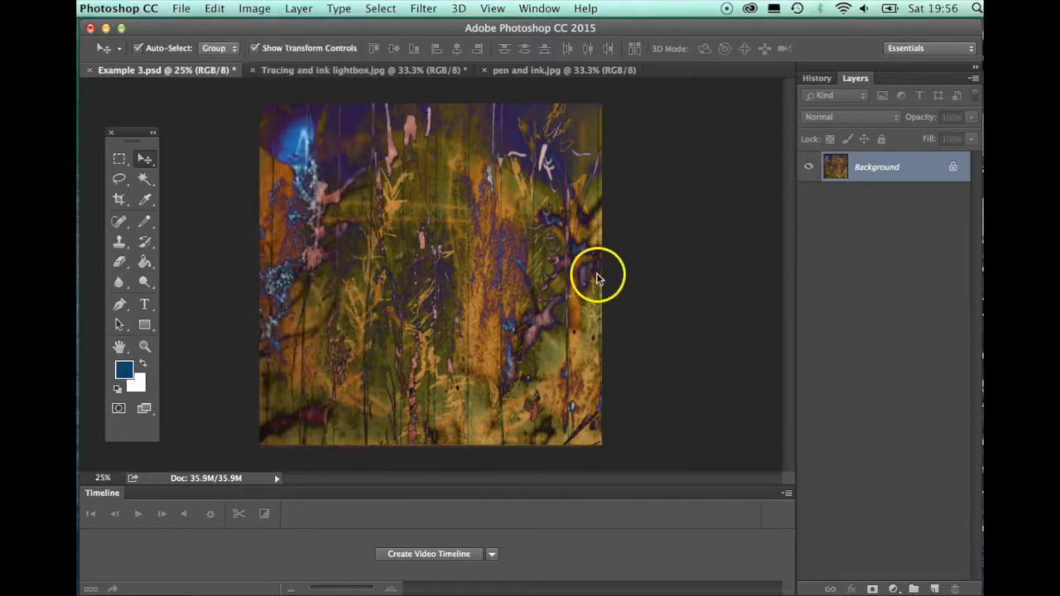
click(608, 405)
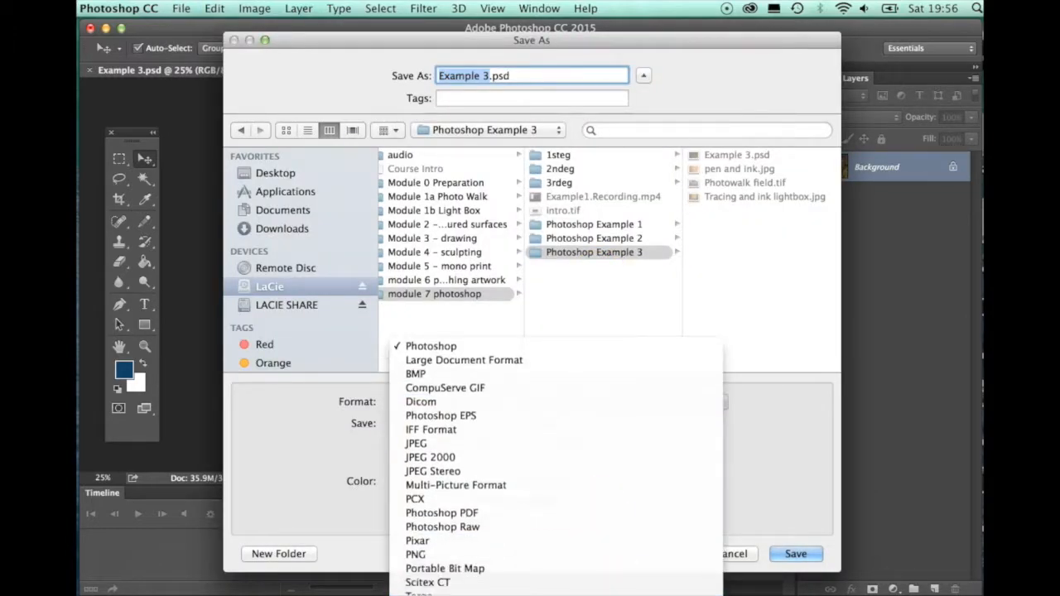
click(561, 569)
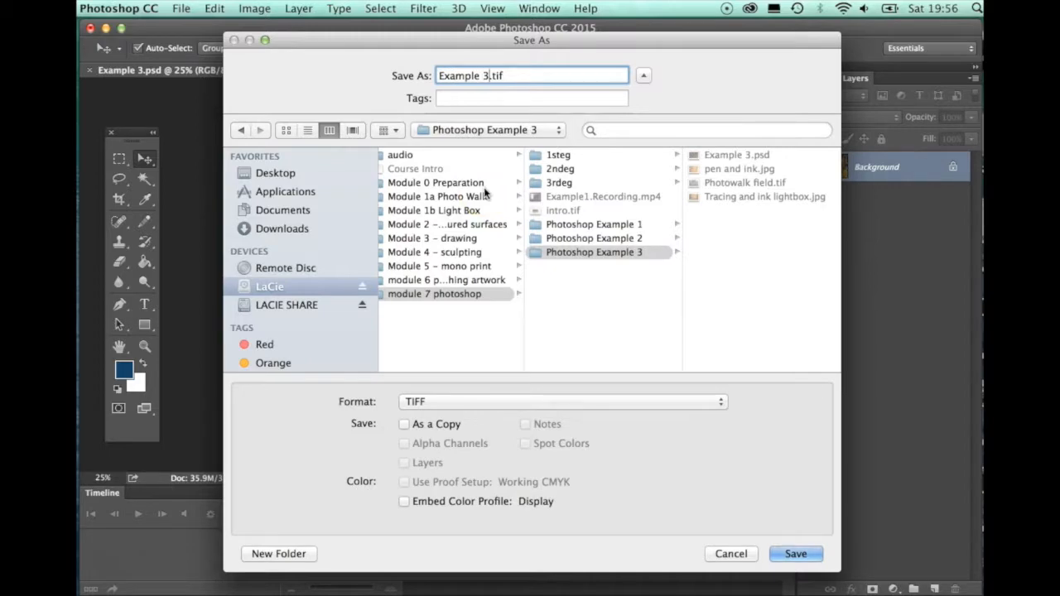
text(square)
click(791, 554)
click(731, 211)
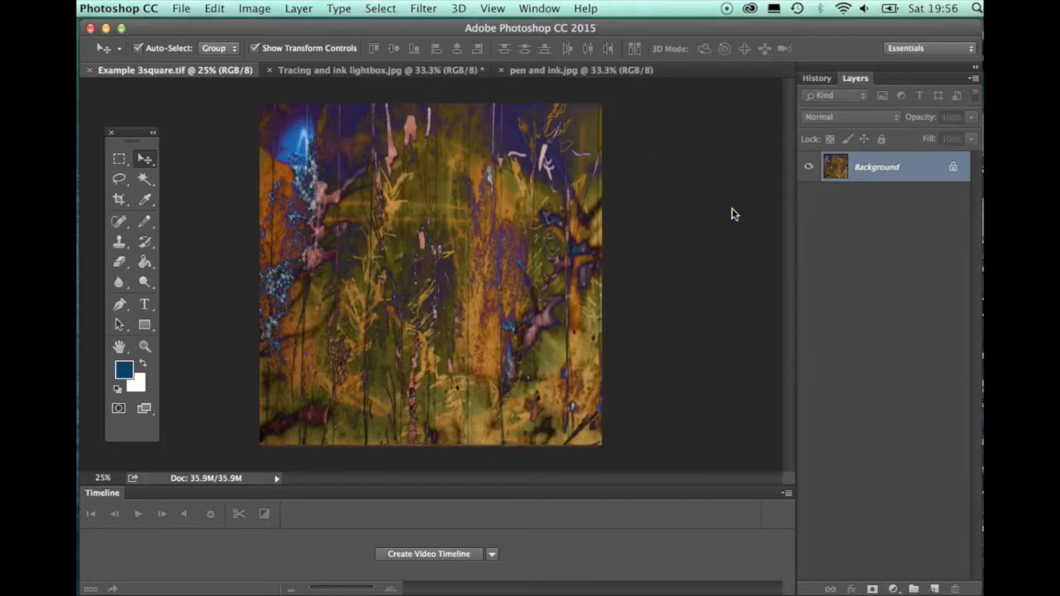